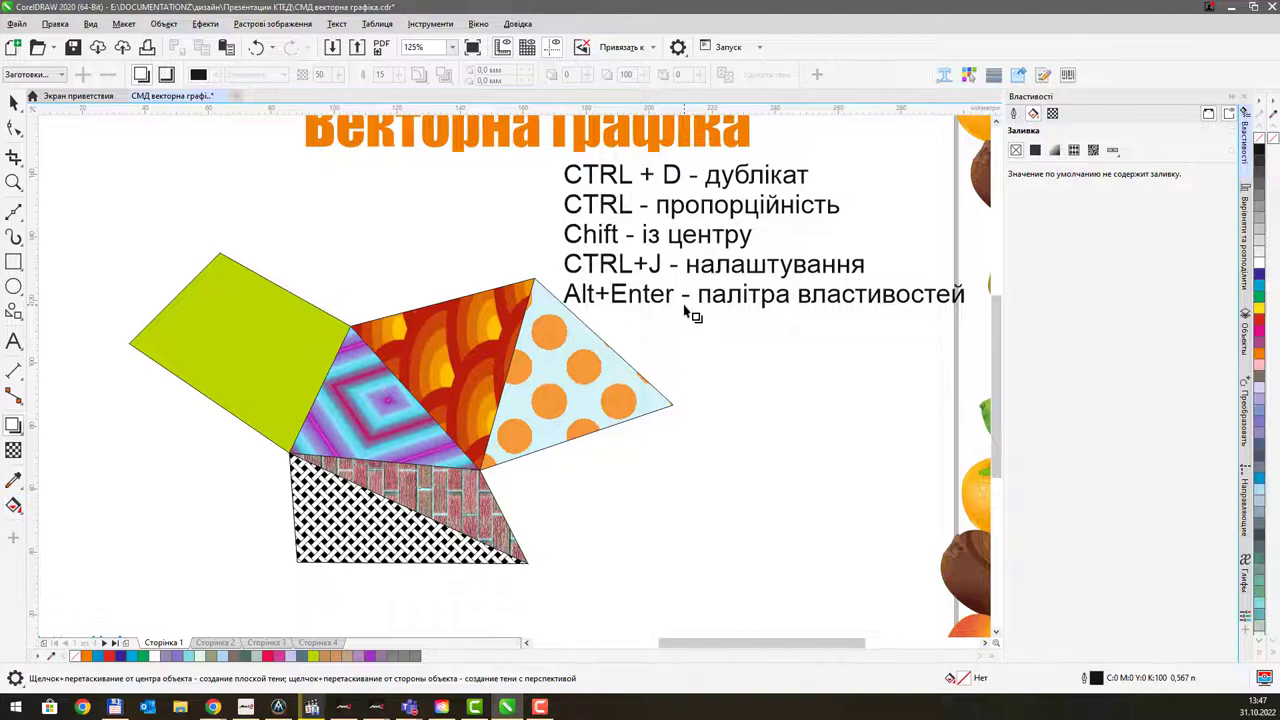
Draw a rectangle about 57 × 47 mm in the empty area between the patterned triangles and the fruit column
drag(694, 311, 518, 272)
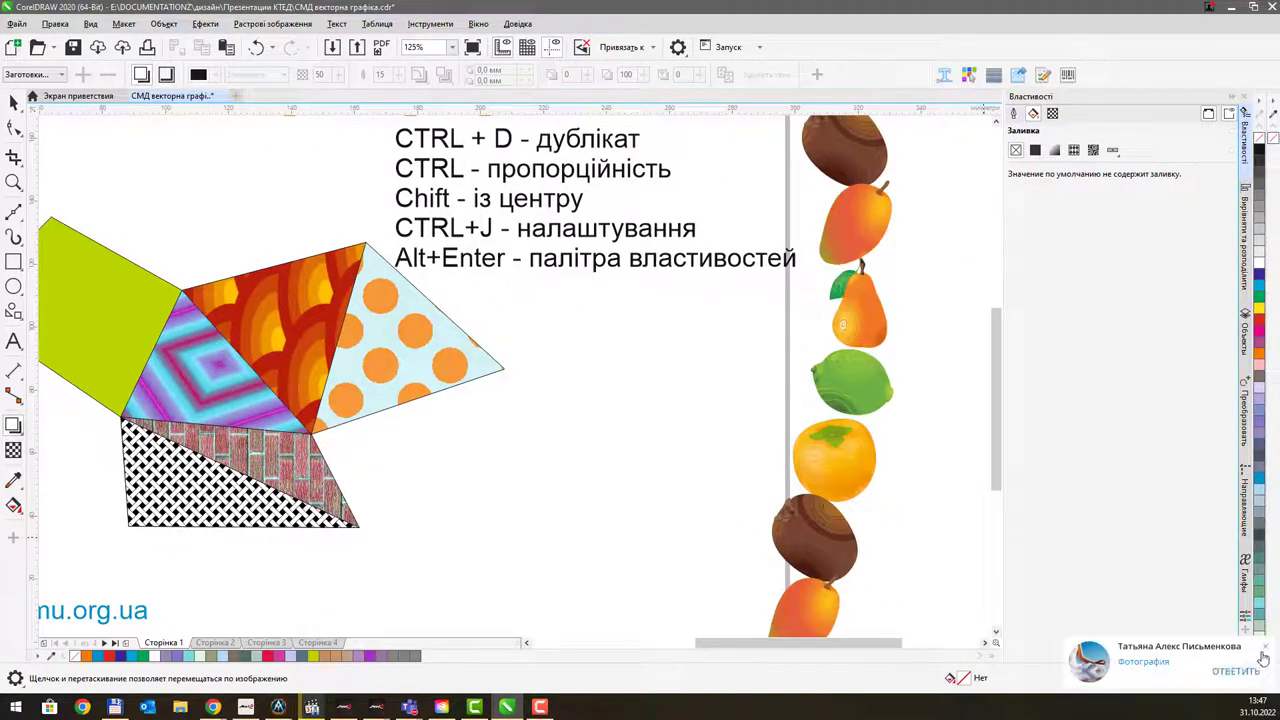
click(14, 262)
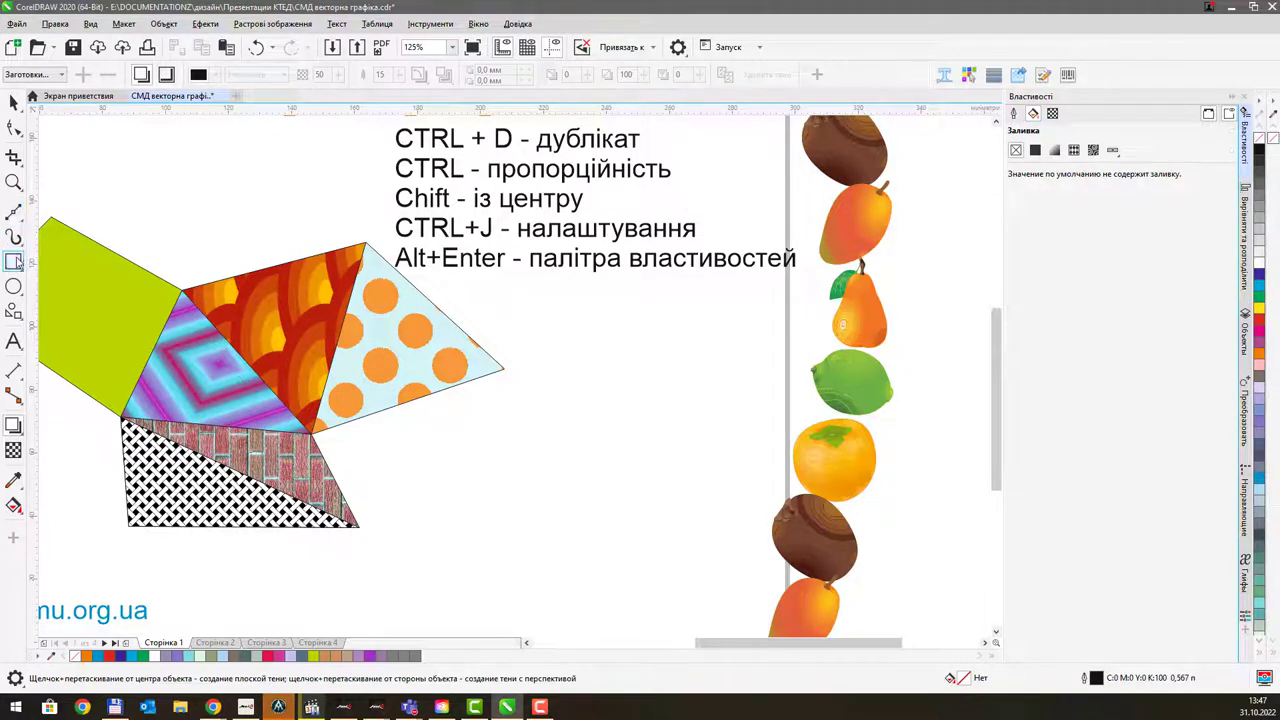
mouse_move(571, 344)
mouse_down()
mouse_move(726, 497)
mouse_move(752, 494)
mouse_up()
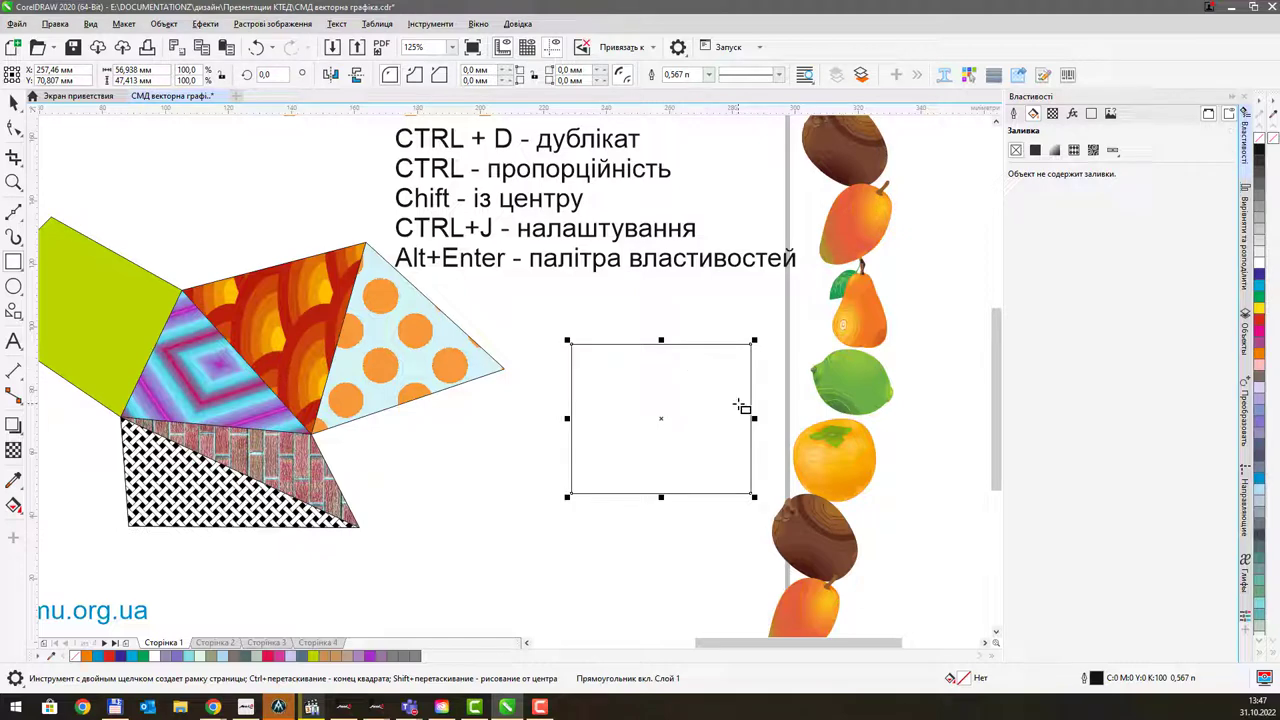
scroll(700, 420, up, 3)
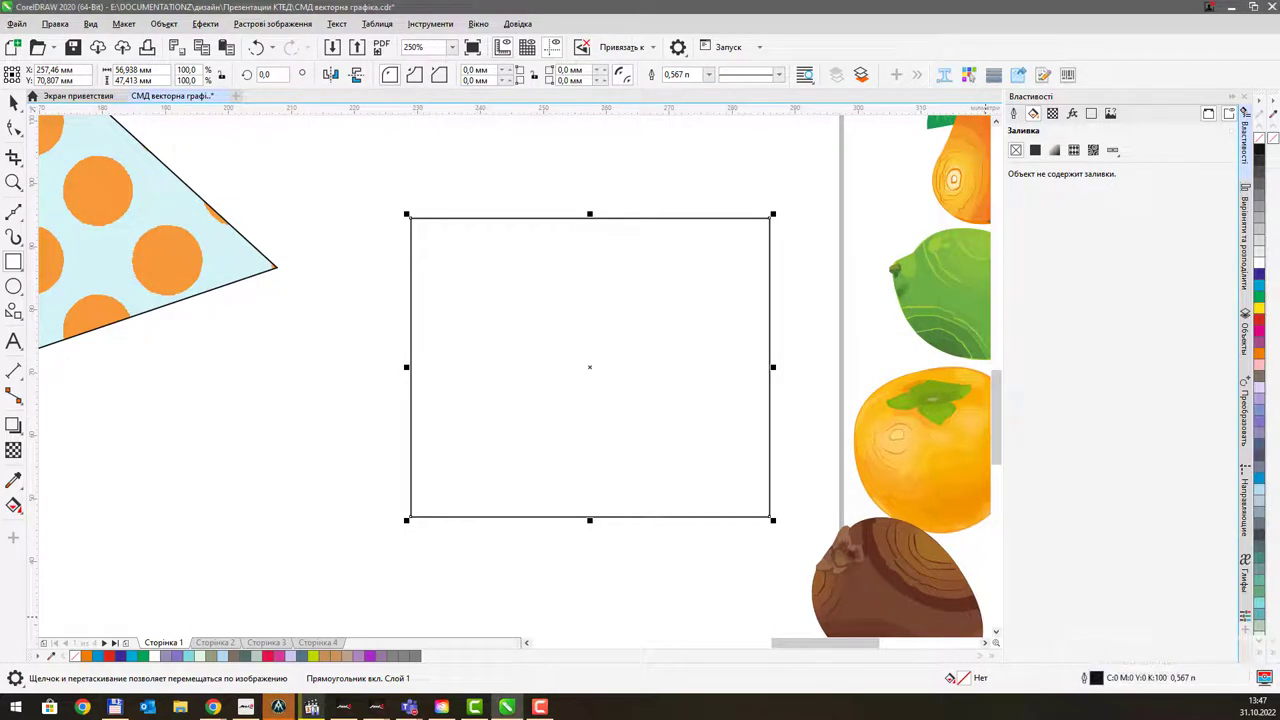
Apply a mesh fill to the rectangle with a grid of 4 columns and 4 rows
click(507, 707)
click(16, 508)
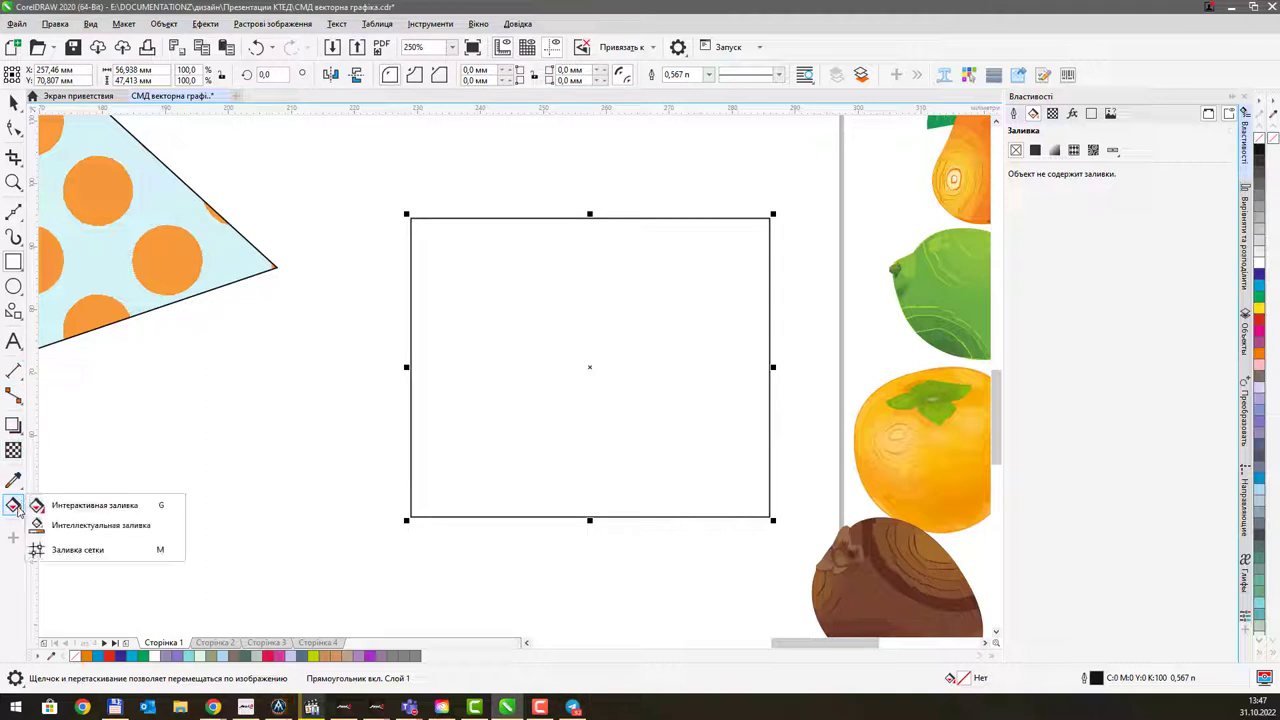
click(84, 553)
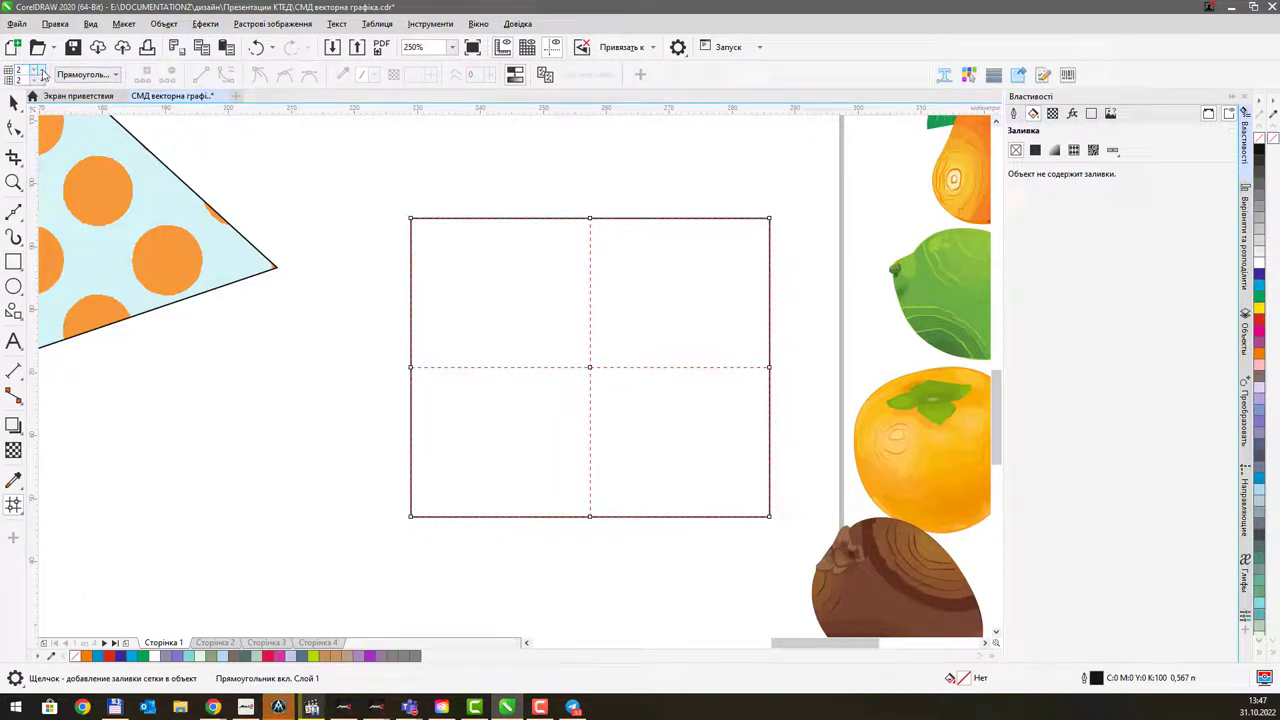
click(41, 70)
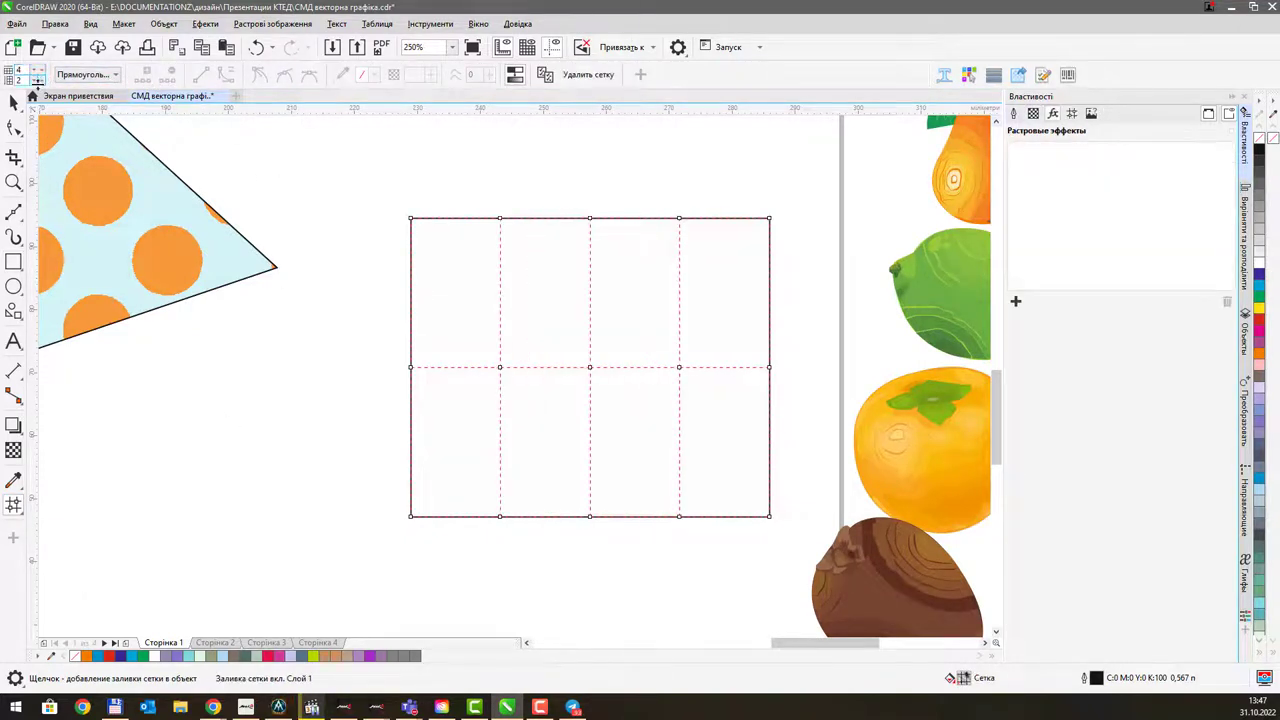
click(41, 79)
click(41, 79)
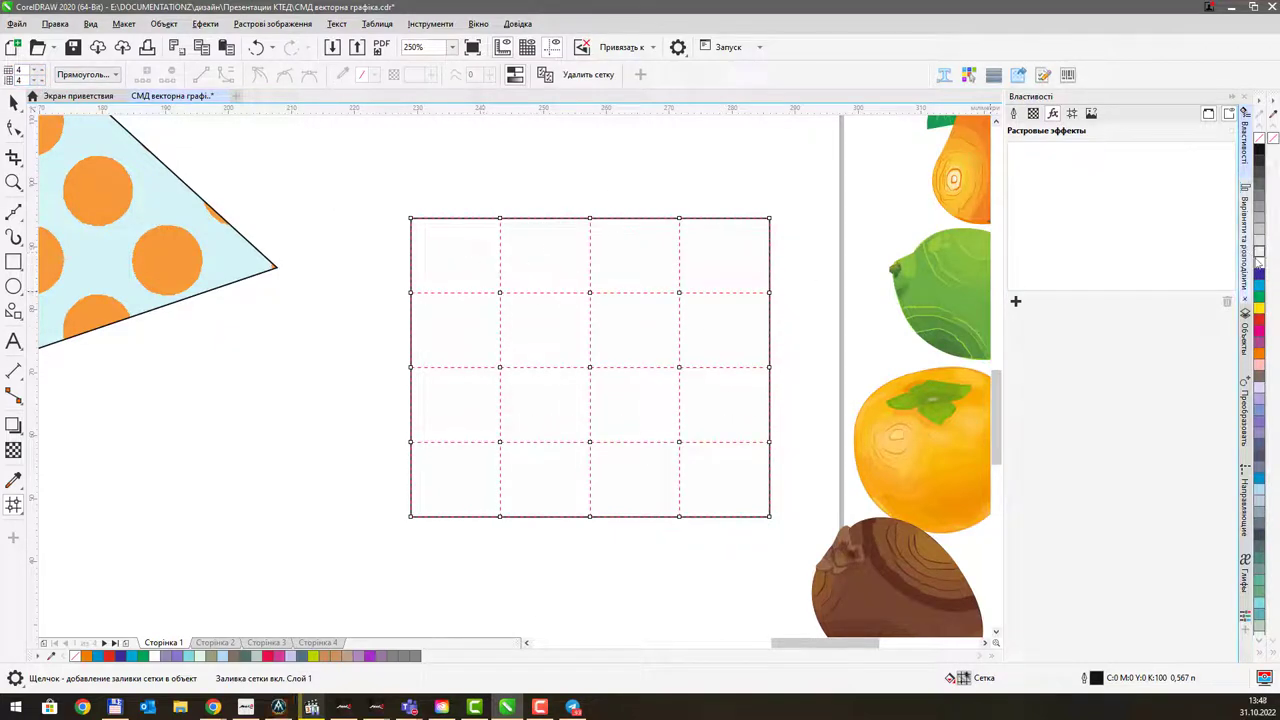
Colour the top row of mesh cells alternately dark blue and orange from left to right
drag(1262, 280, 484, 264)
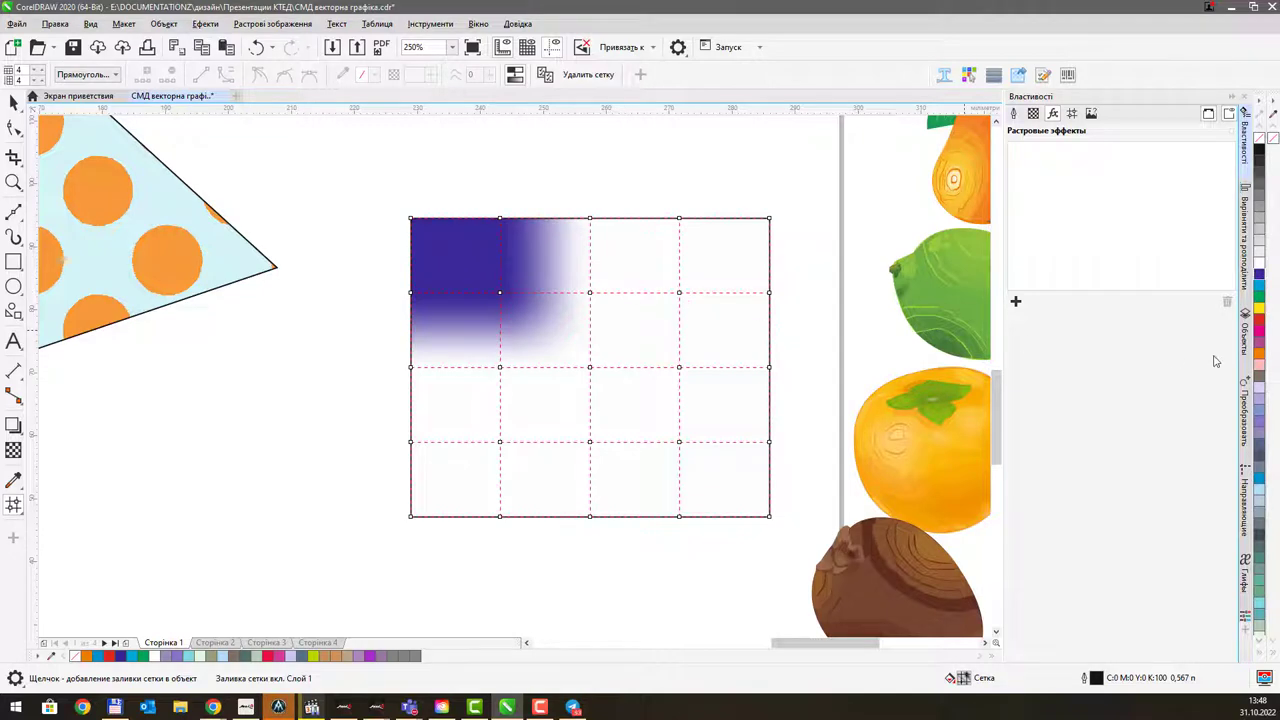
drag(1262, 357, 560, 255)
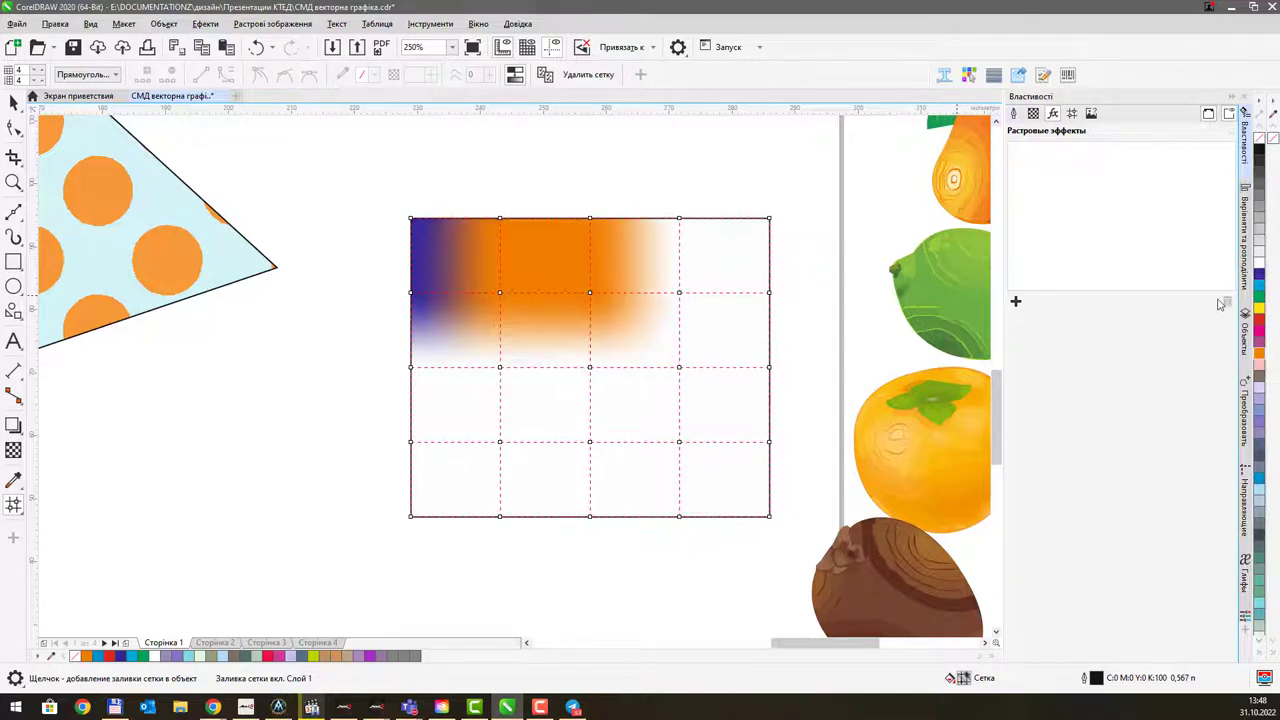
drag(1262, 278, 660, 265)
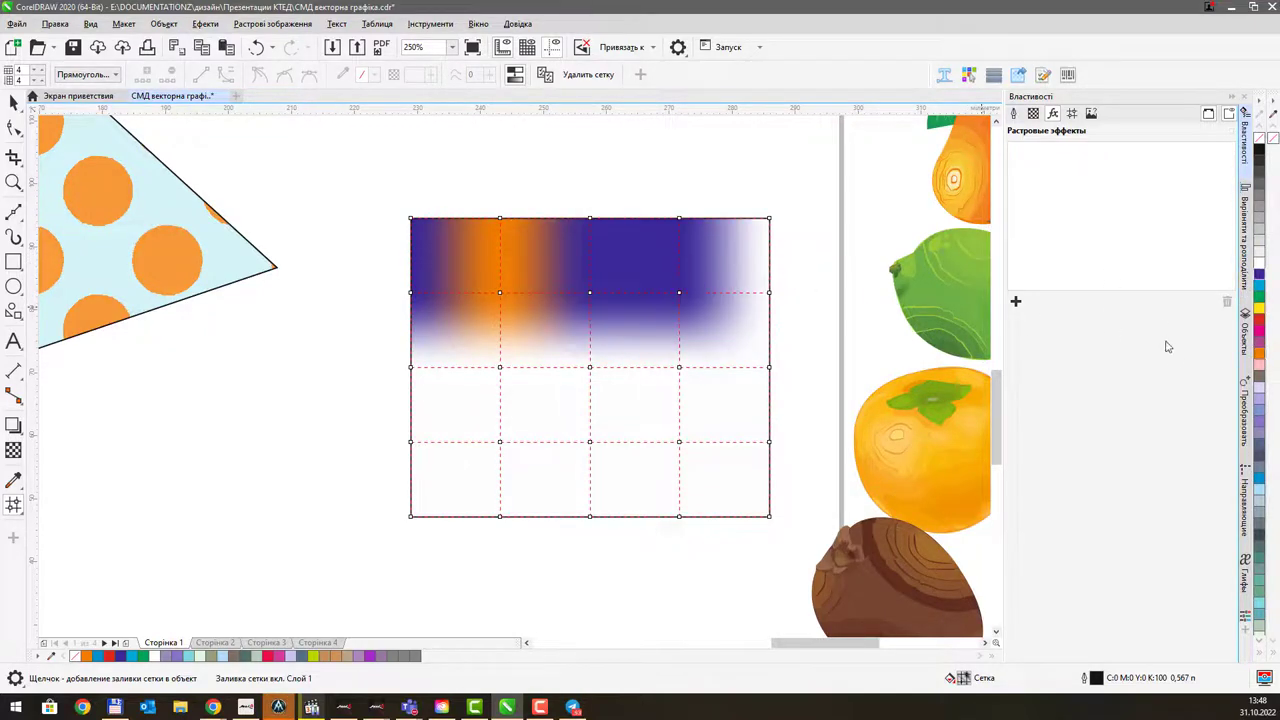
drag(1262, 361, 740, 256)
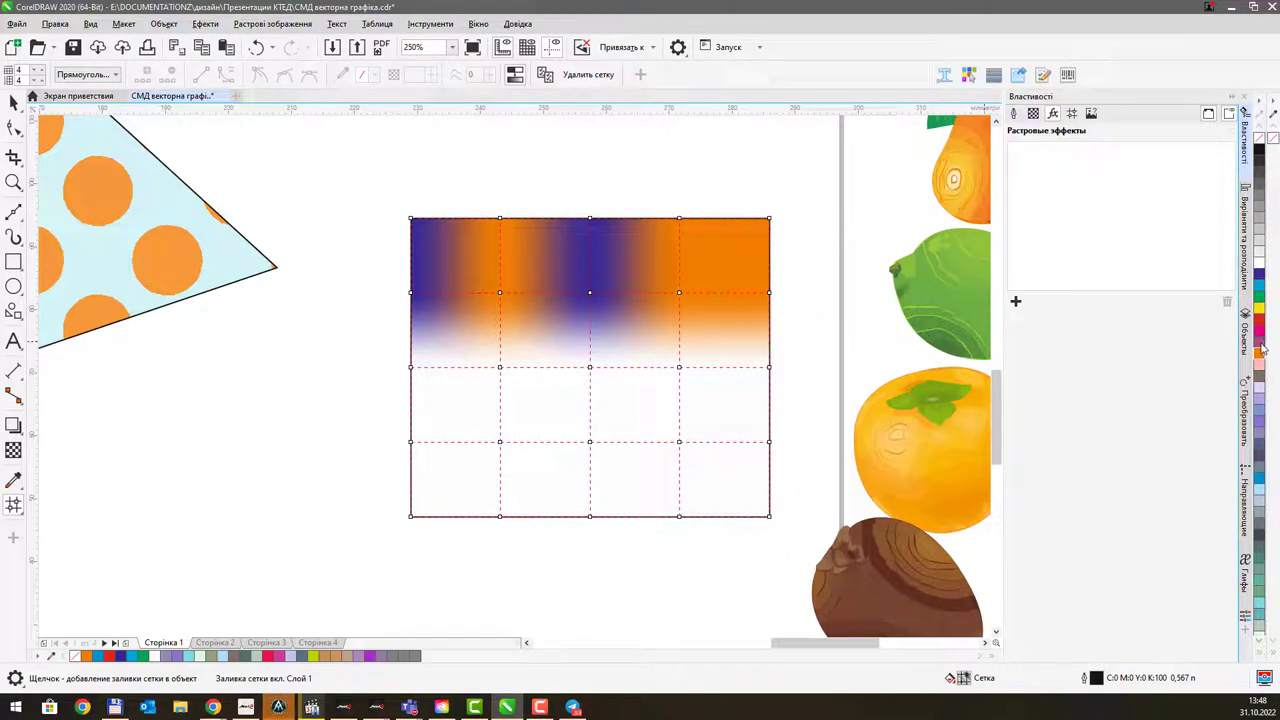
Colour the mesh's second row magenta in the second and fourth cells and light blue in the third and first, then deselect it
drag(574, 305, 560, 330)
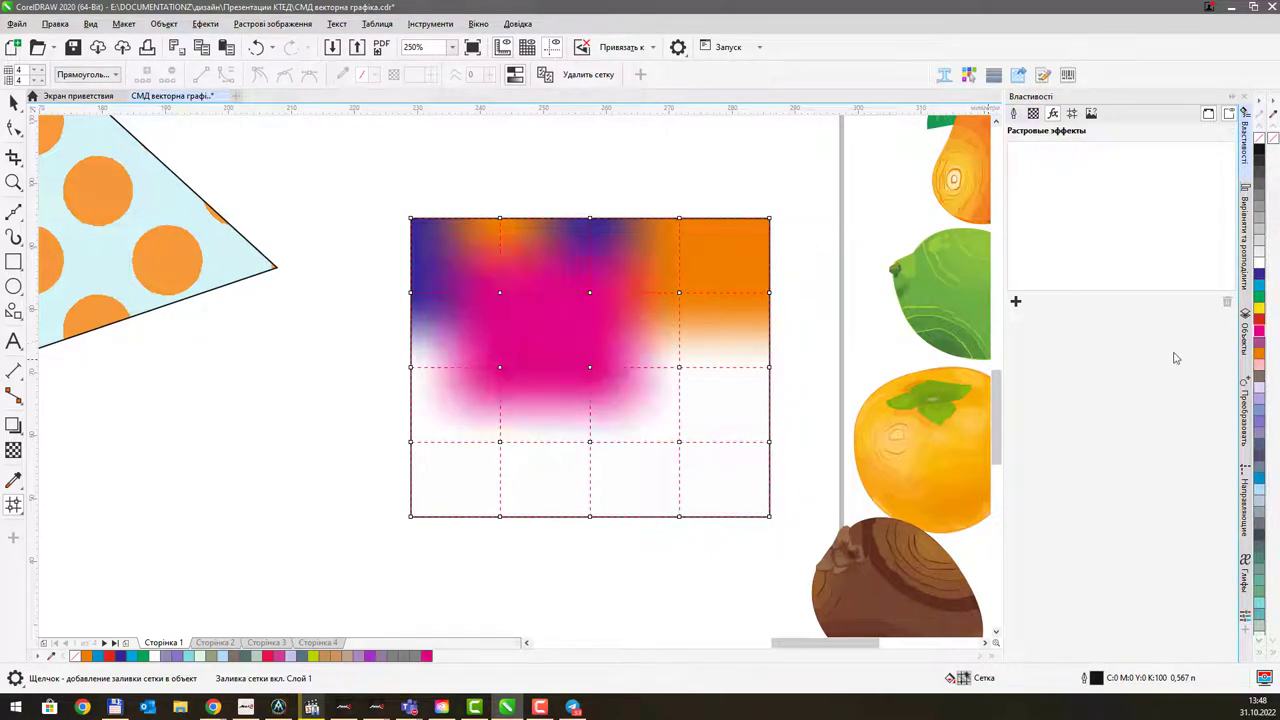
drag(1263, 337, 748, 343)
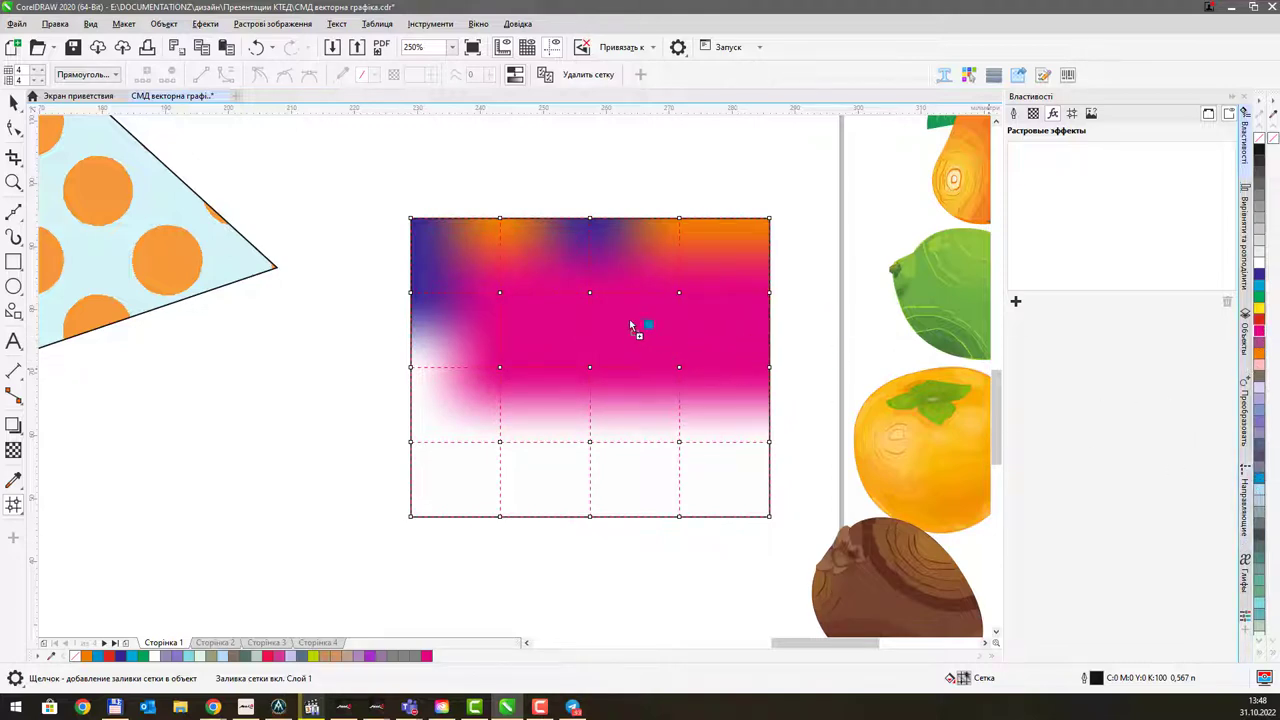
drag(950, 408, 640, 330)
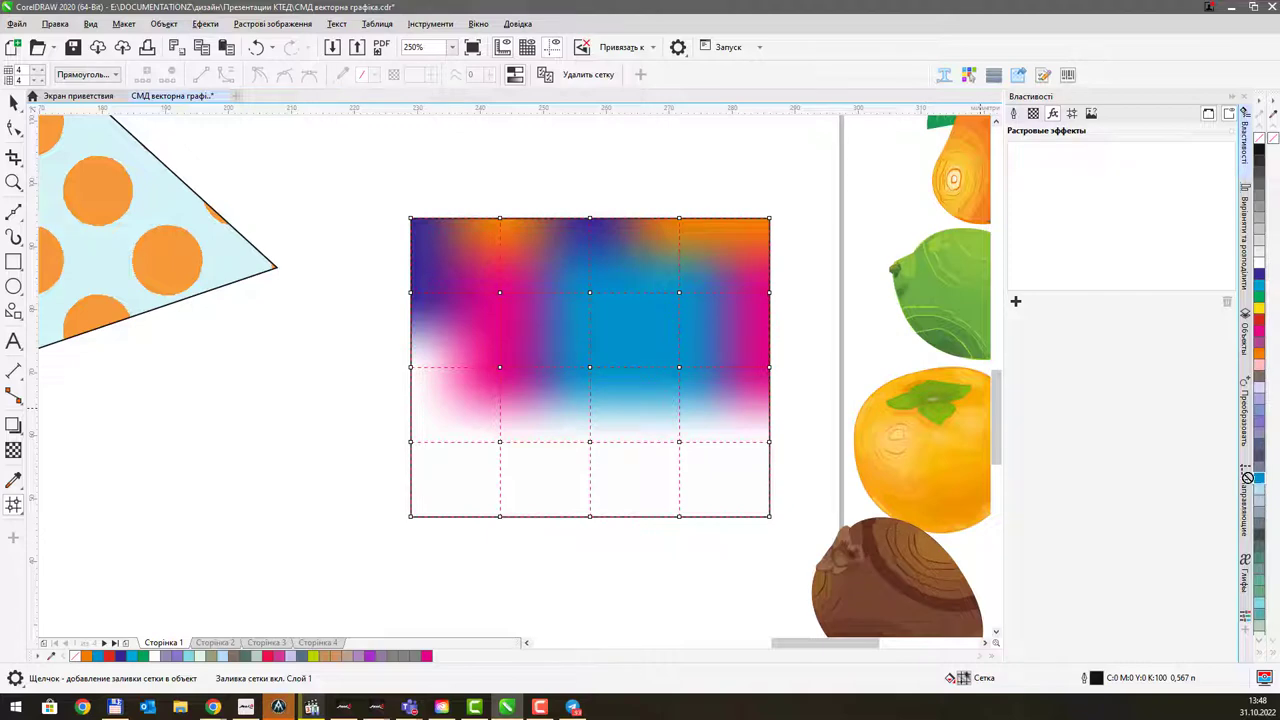
drag(1247, 478, 457, 322)
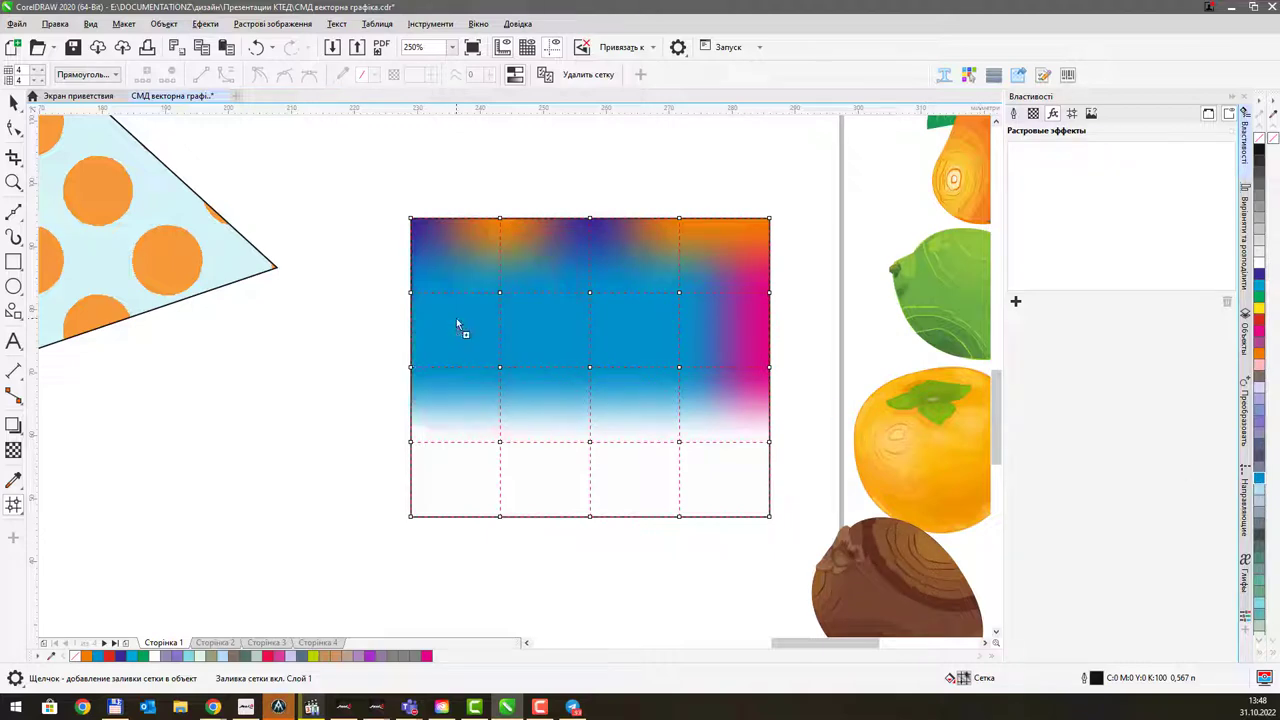
click(13, 103)
click(177, 429)
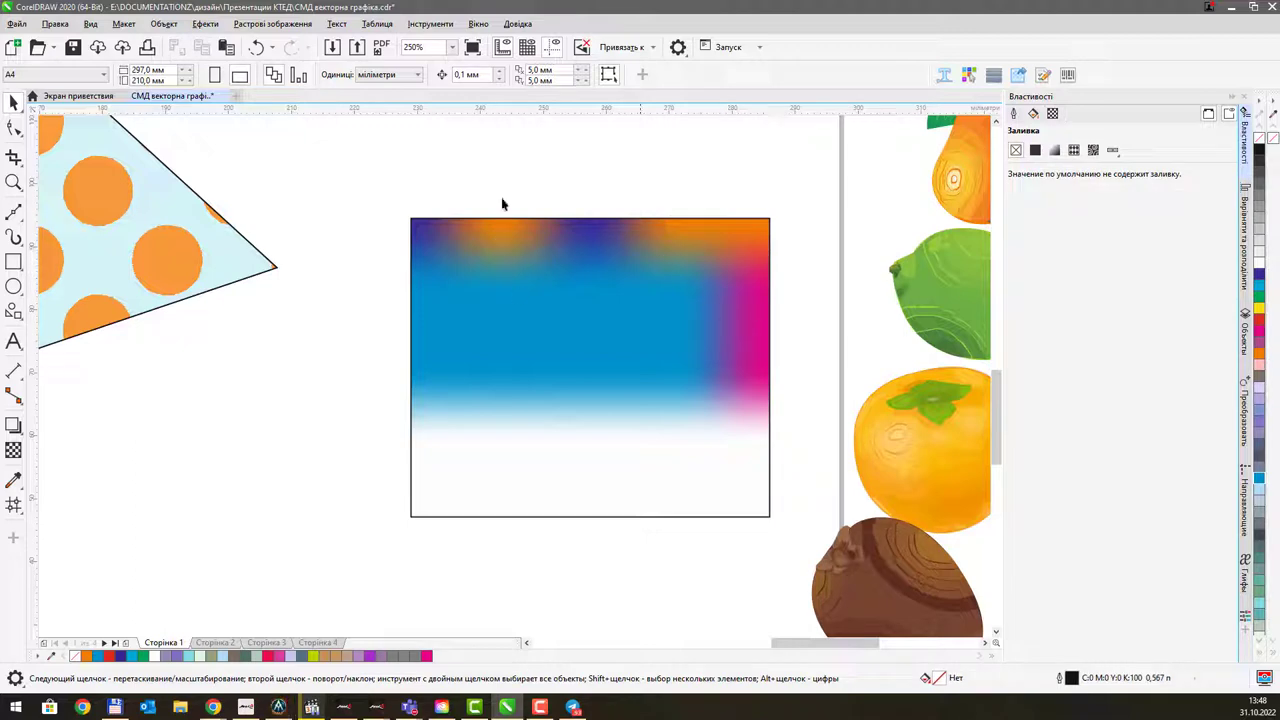
Reopen the rectangle's mesh for editing and colour the lowest interior nodes pale lilac, orange and orange from left to right
click(626, 294)
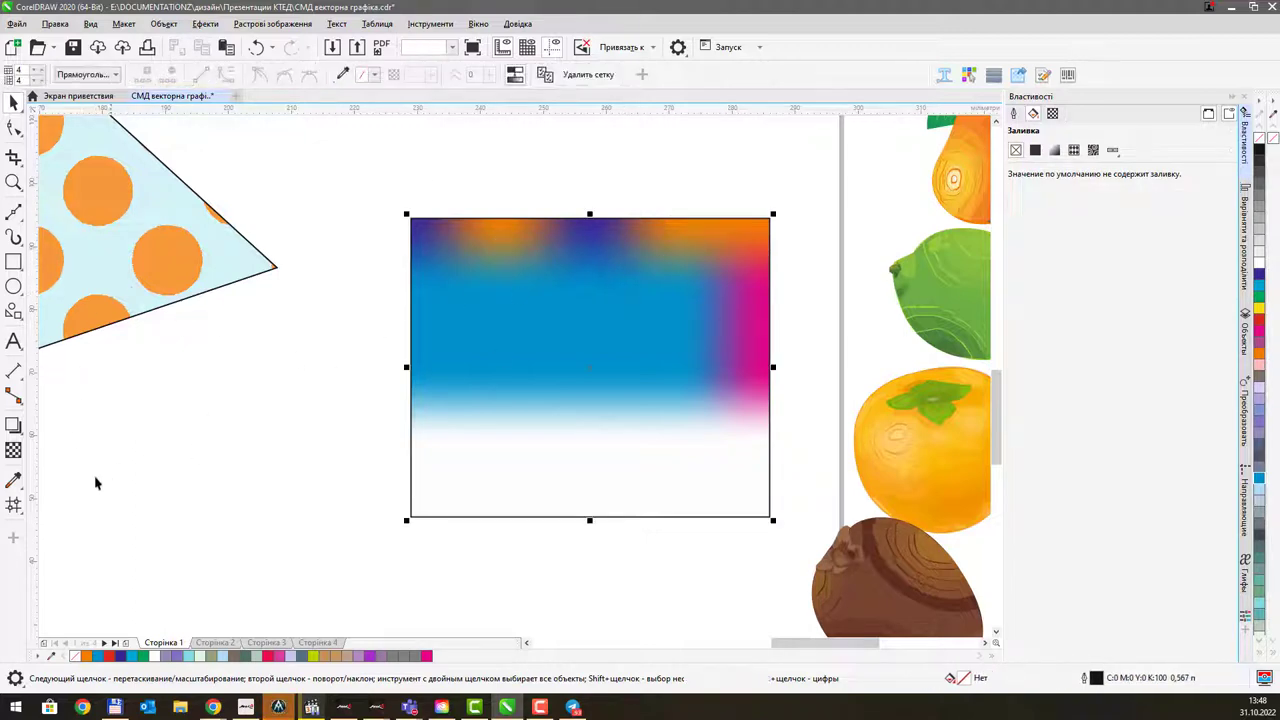
click(13, 505)
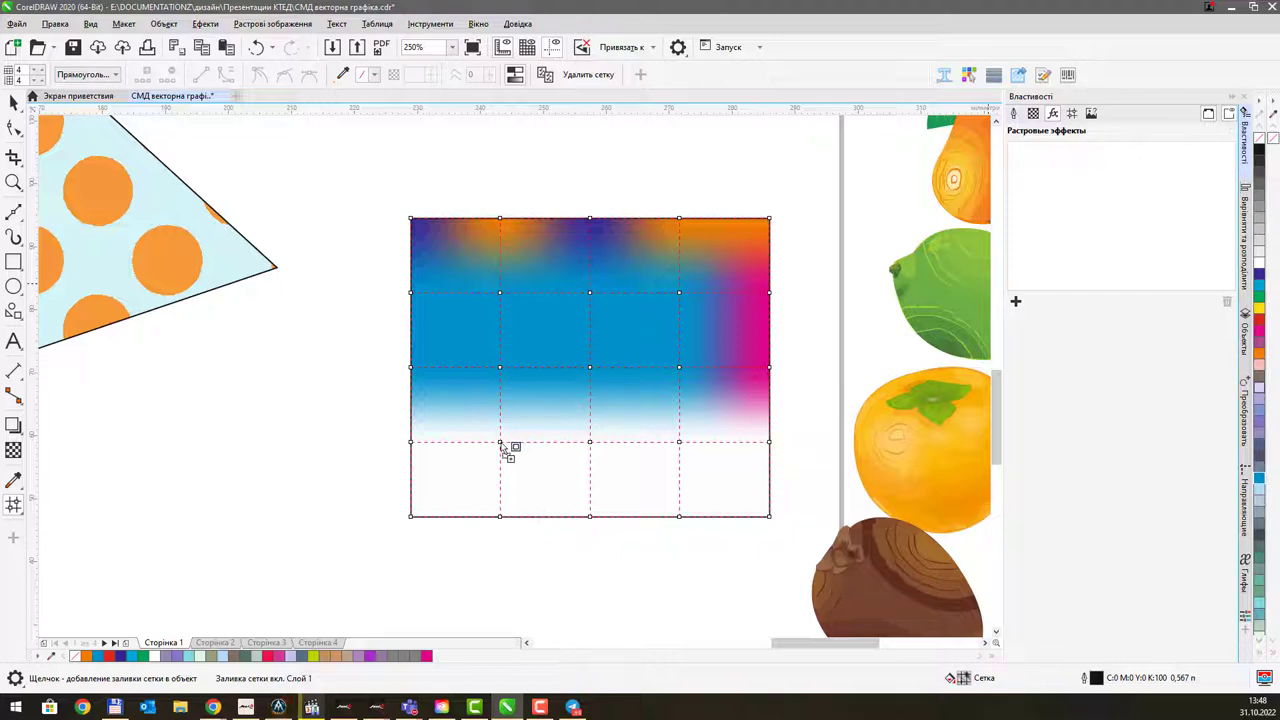
drag(500, 441, 500, 442)
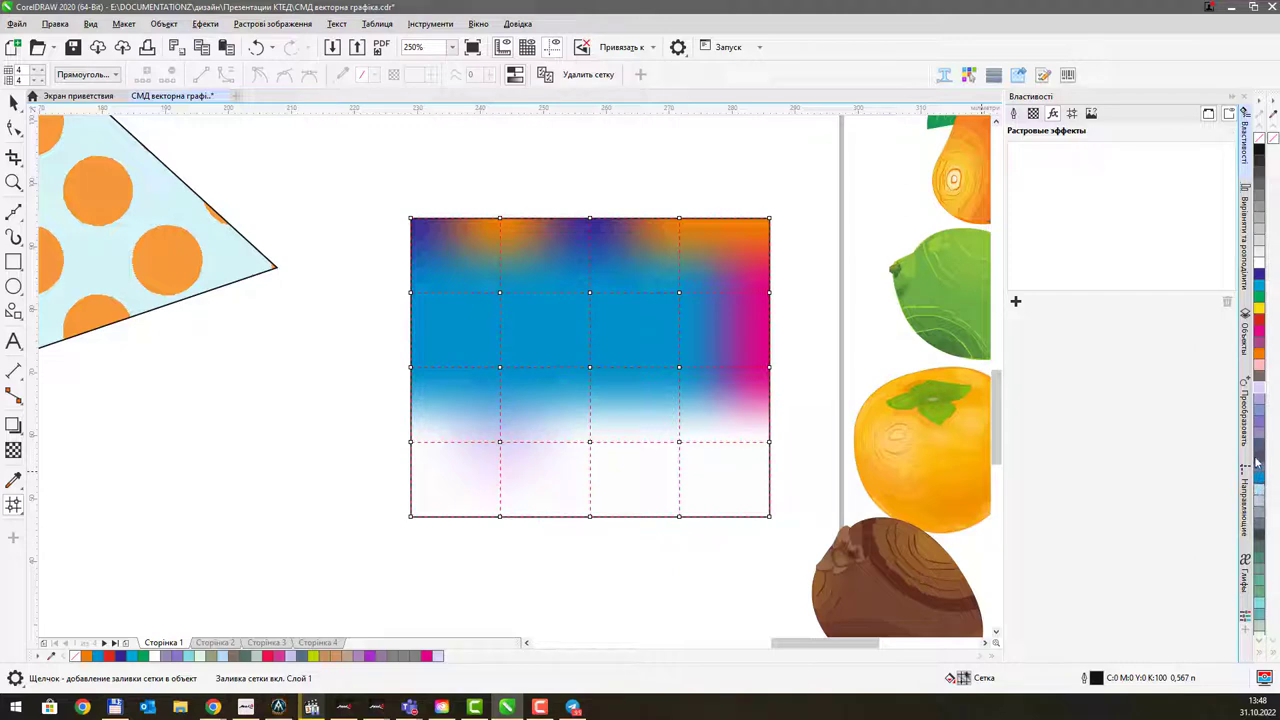
drag(1201, 370, 594, 446)
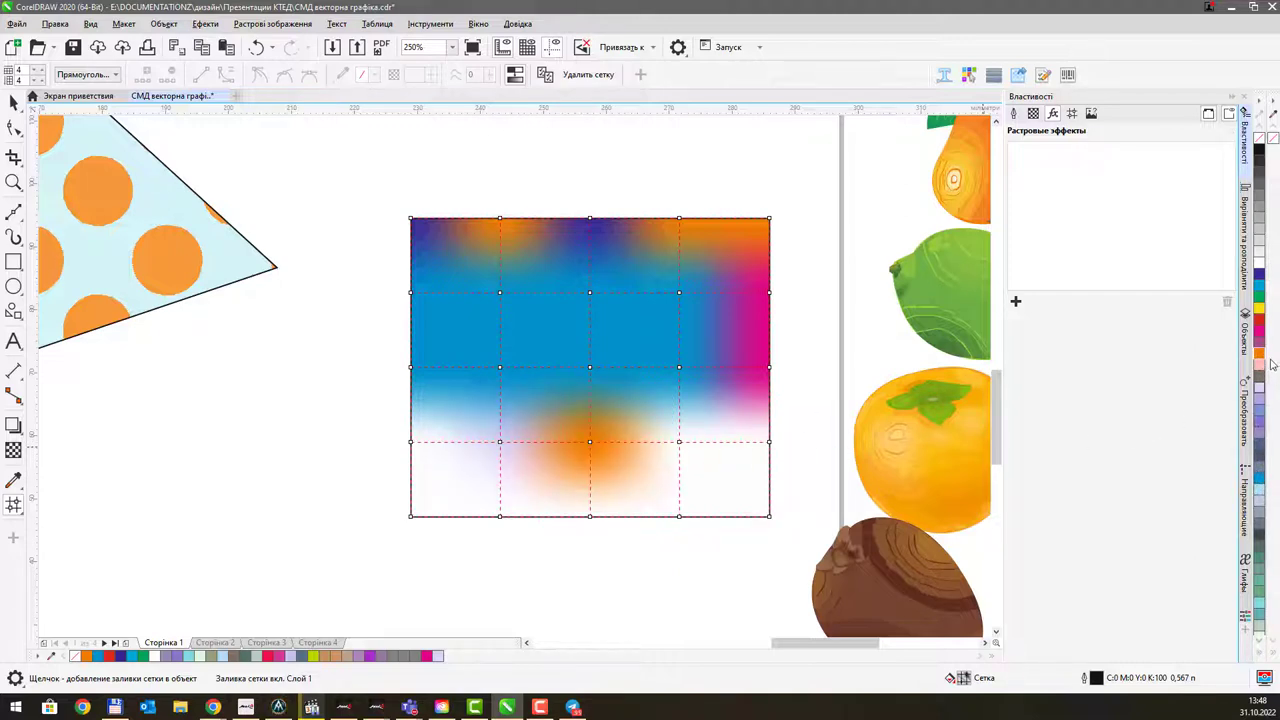
drag(1262, 360, 680, 443)
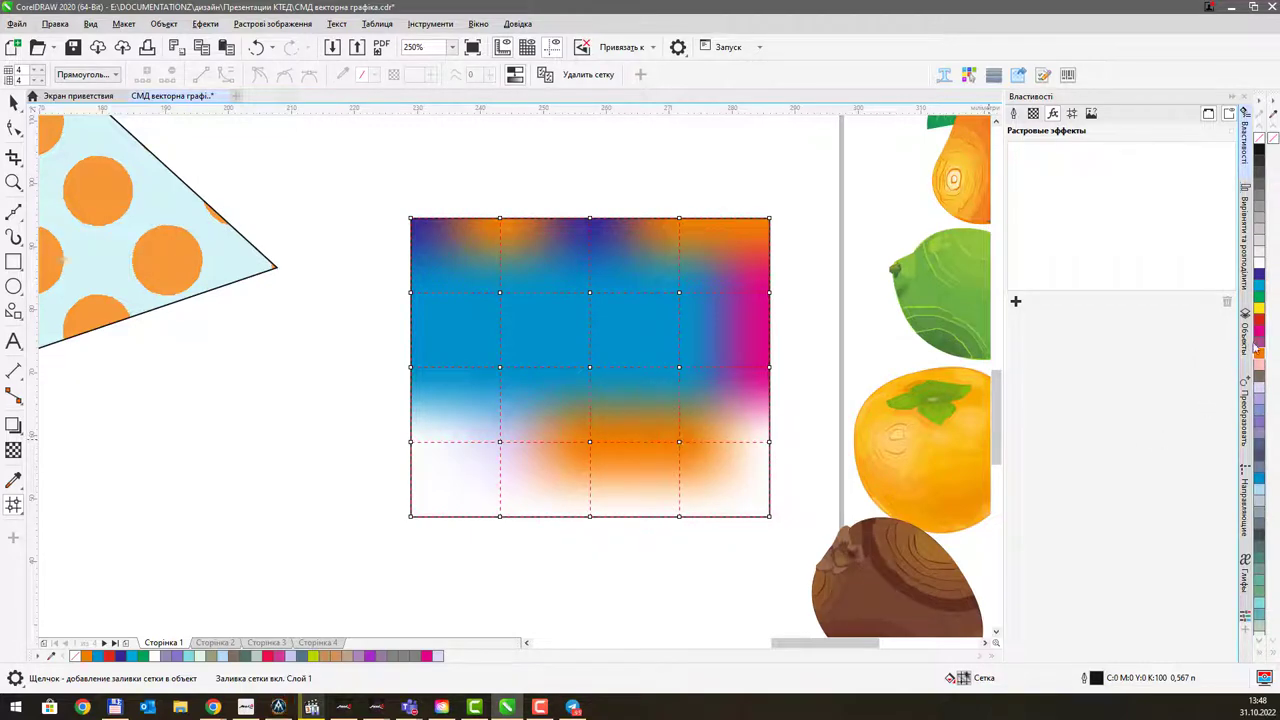
Colour the mesh's third column red in the bottom cell and orange above it, the bottom-left cell pink and its upper-right node red
drag(1266, 328, 633, 483)
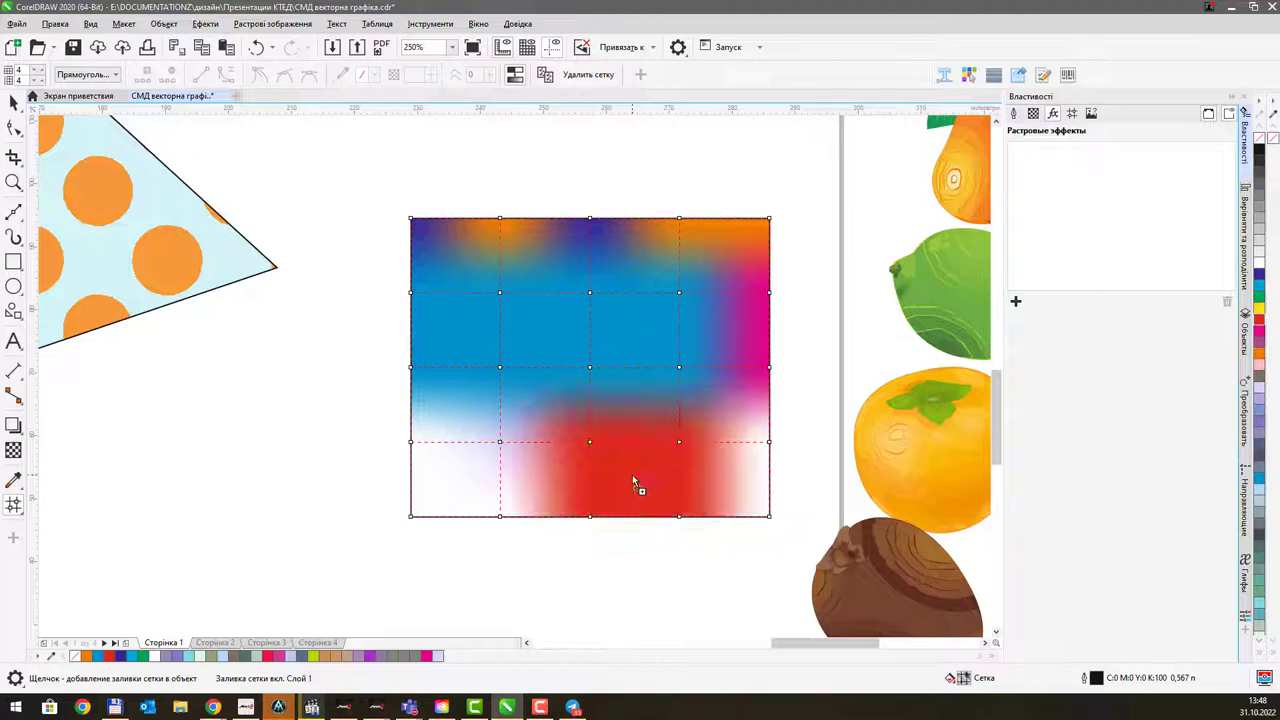
drag(1063, 393, 591, 444)
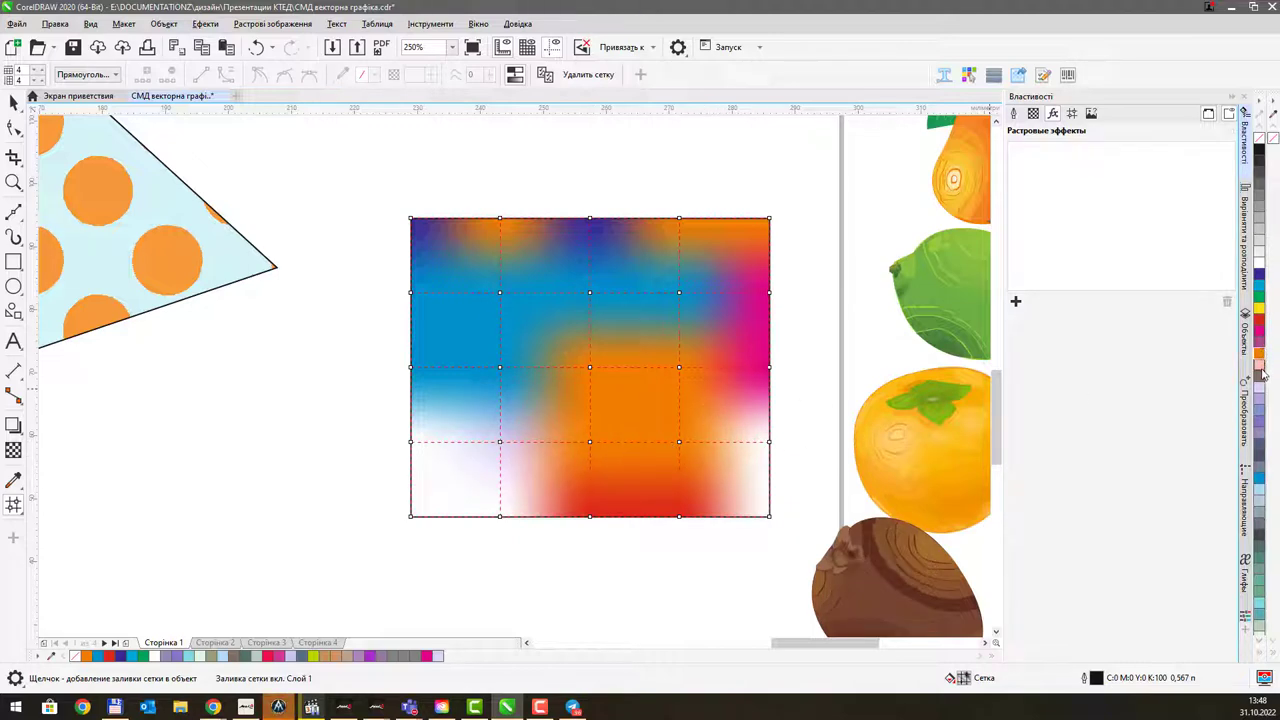
drag(765, 450, 436, 490)
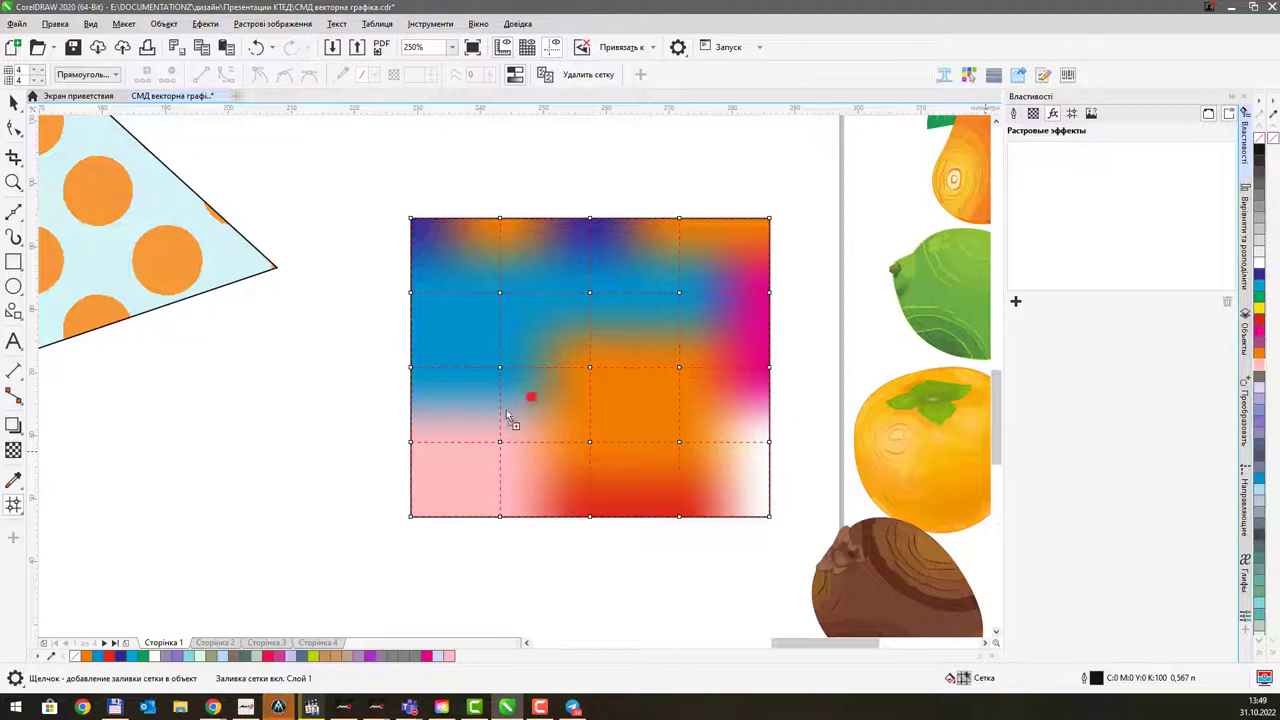
drag(500, 440, 502, 441)
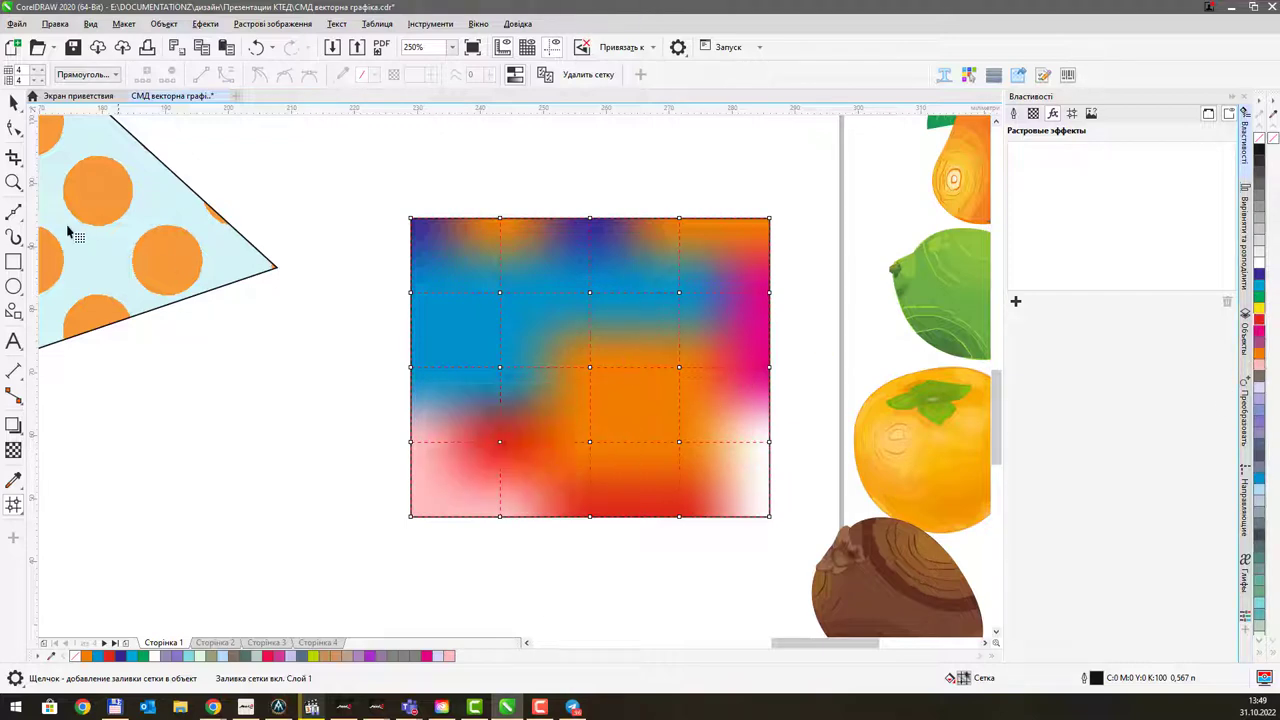
click(14, 103)
click(257, 323)
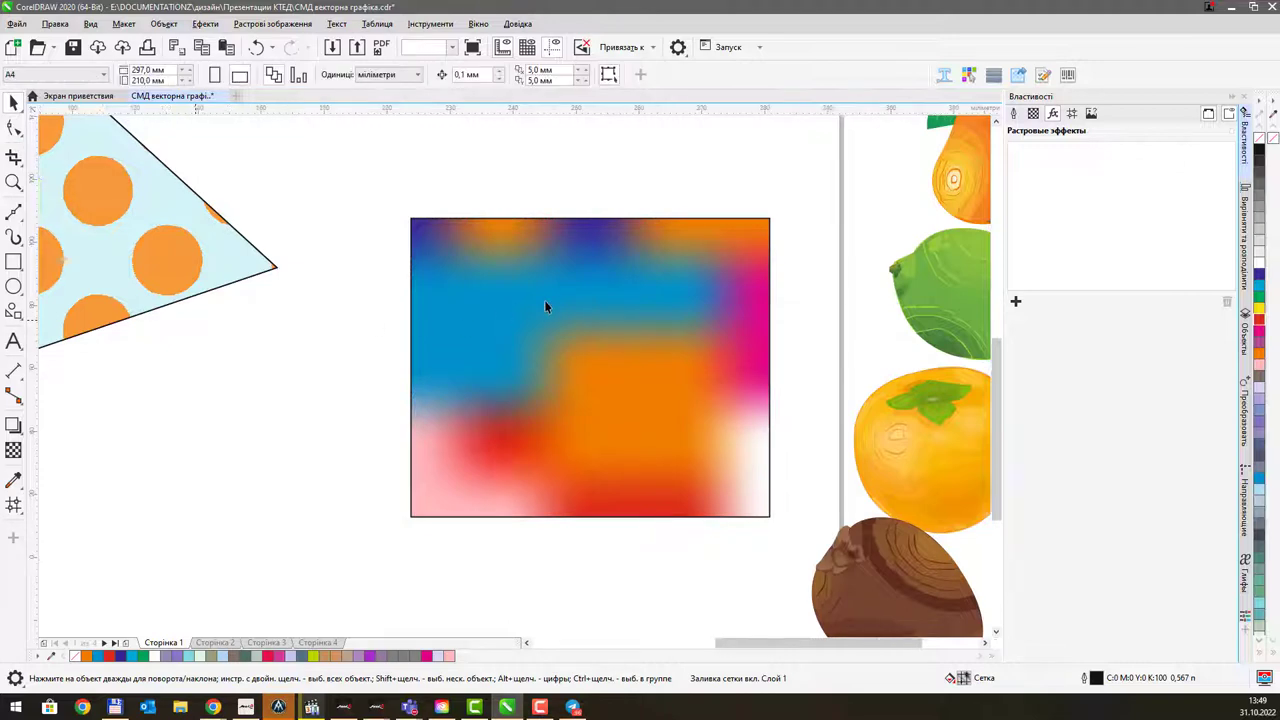
scroll(545, 300, down, 2)
drag(570, 298, 752, 403)
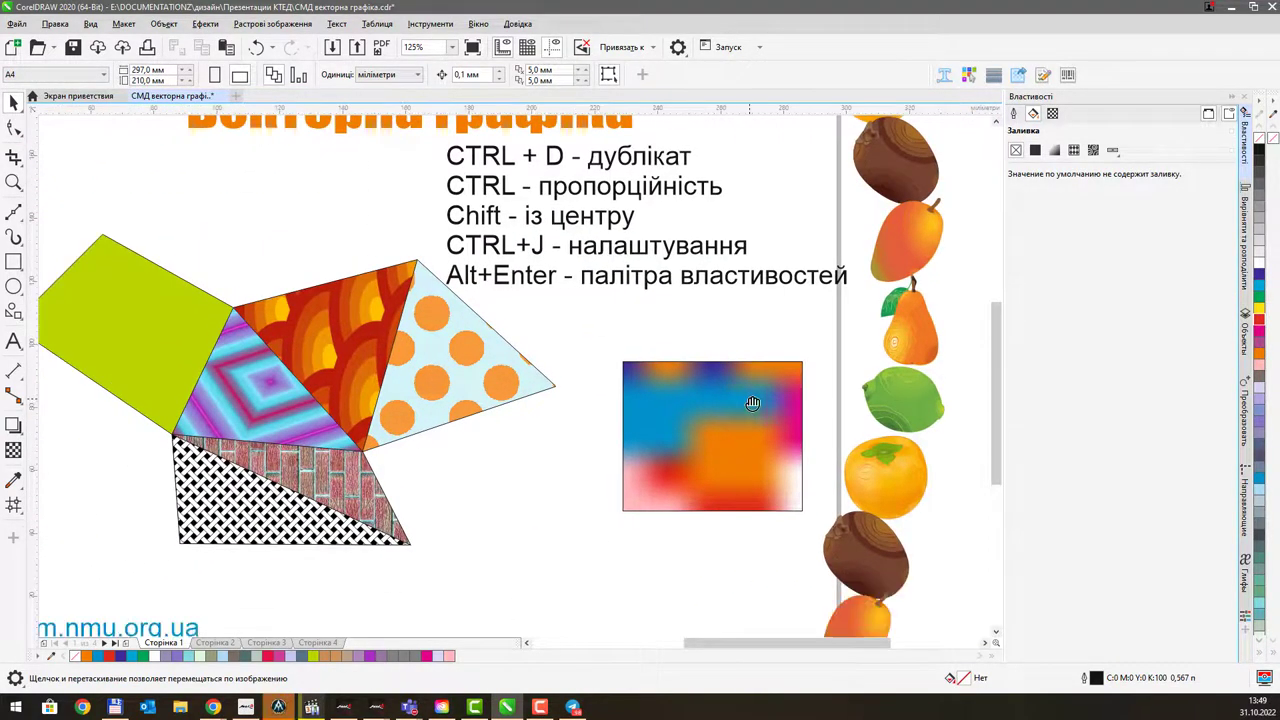
click(14, 507)
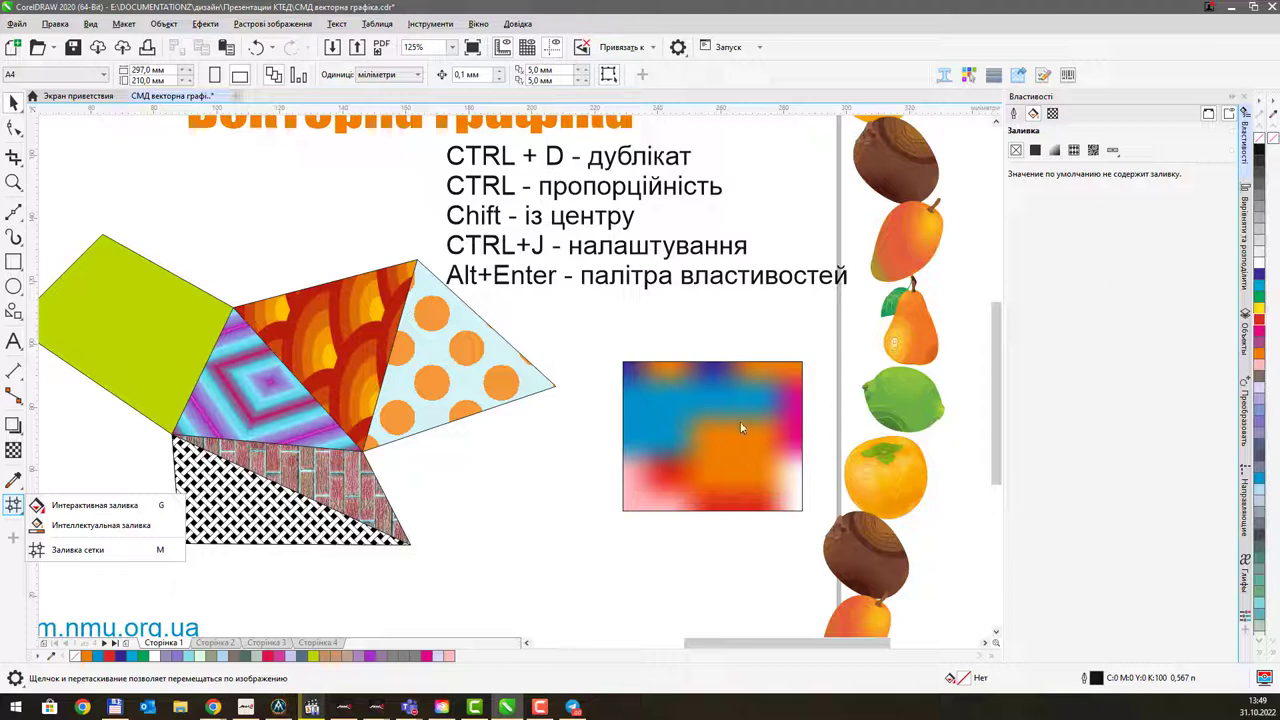
click(619, 418)
Draw two rectangles across the page's lower edge, about 35 × 29 mm below the brick triangle and about 53 × 36 mm further right
drag(547, 437, 603, 269)
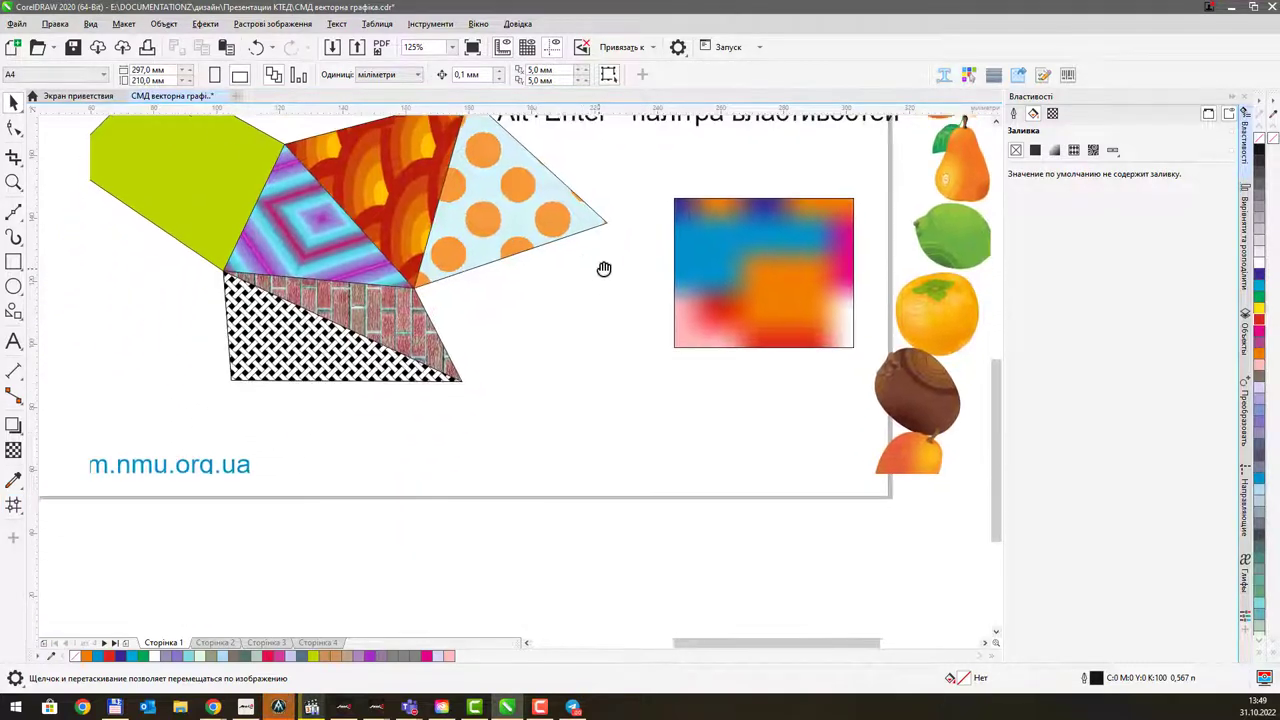
click(14, 262)
drag(336, 409, 462, 512)
key(Escape)
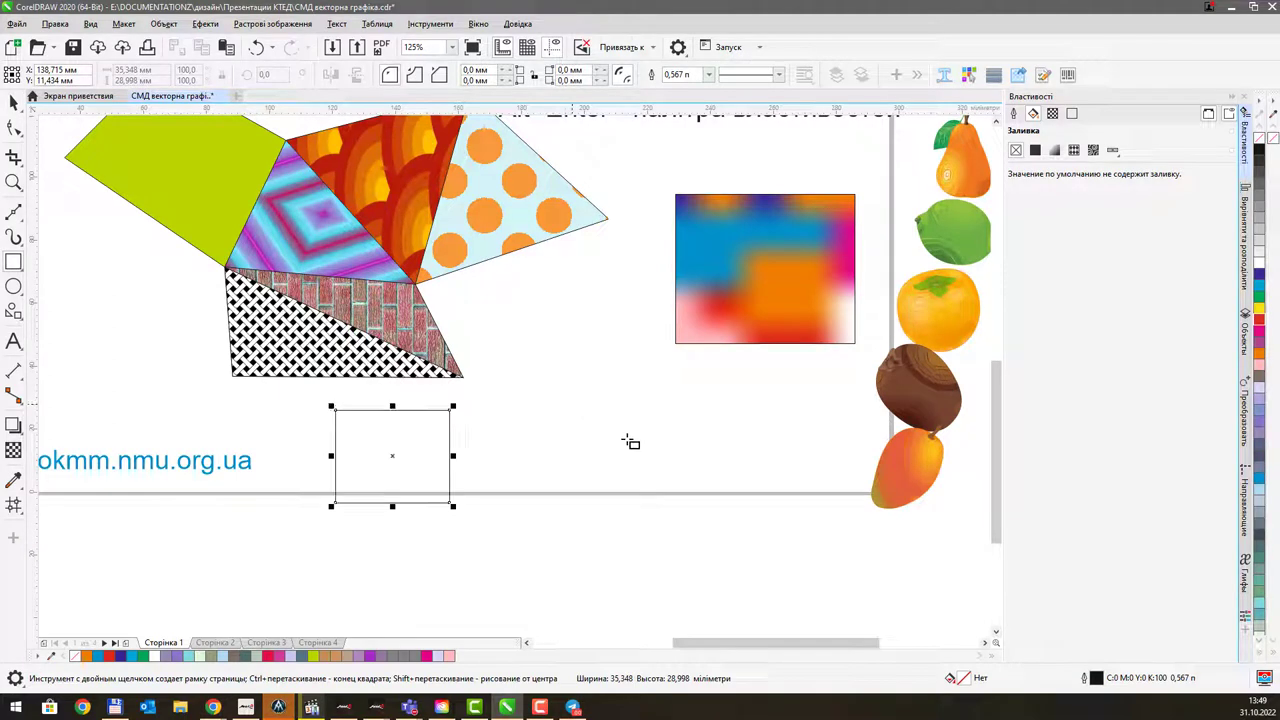
drag(571, 403, 748, 522)
drag(553, 462, 525, 390)
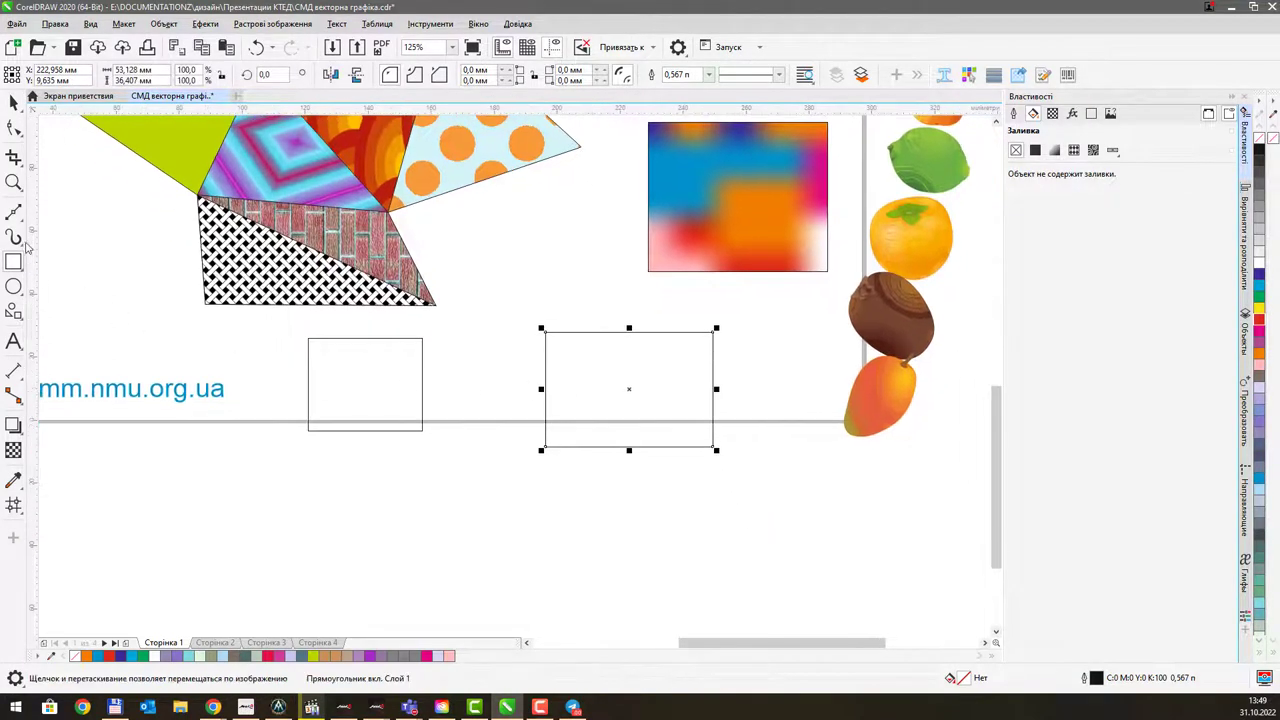
Draw an open three-segment Bézier line, about 46 × 30 mm overall, below the smaller rectangle
click(14, 212)
click(313, 560)
click(313, 481)
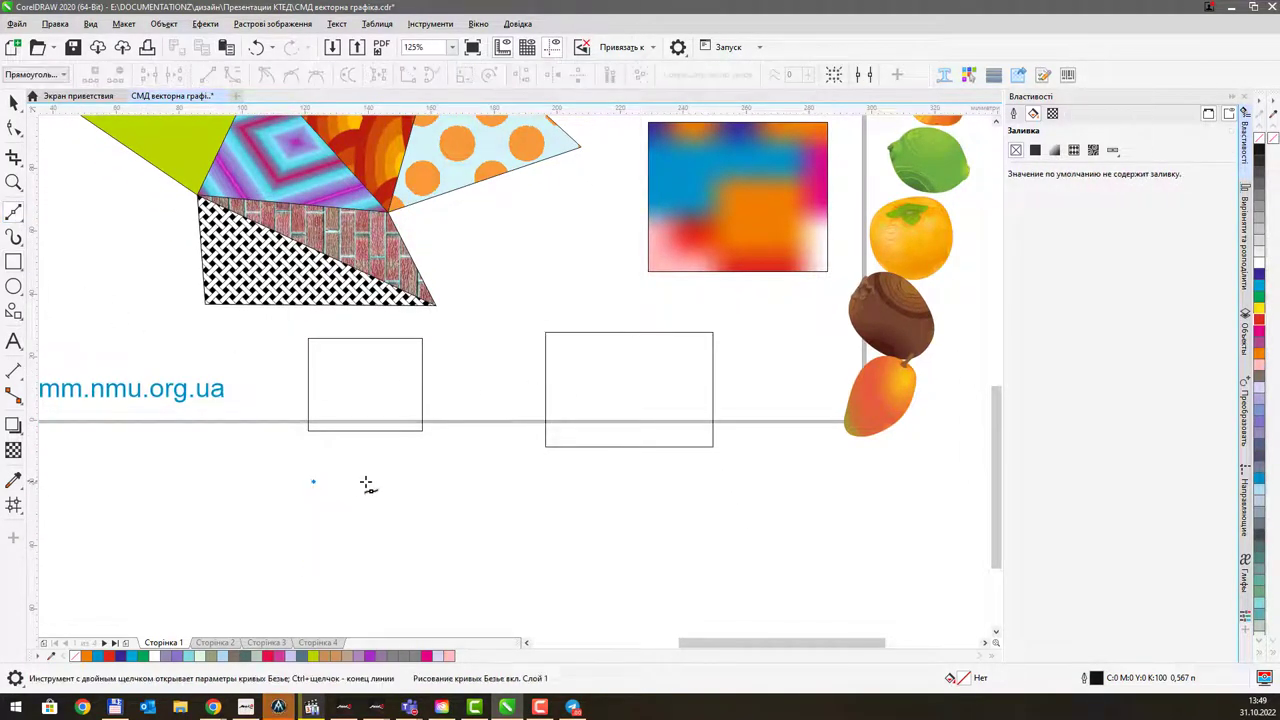
click(455, 482)
click(458, 576)
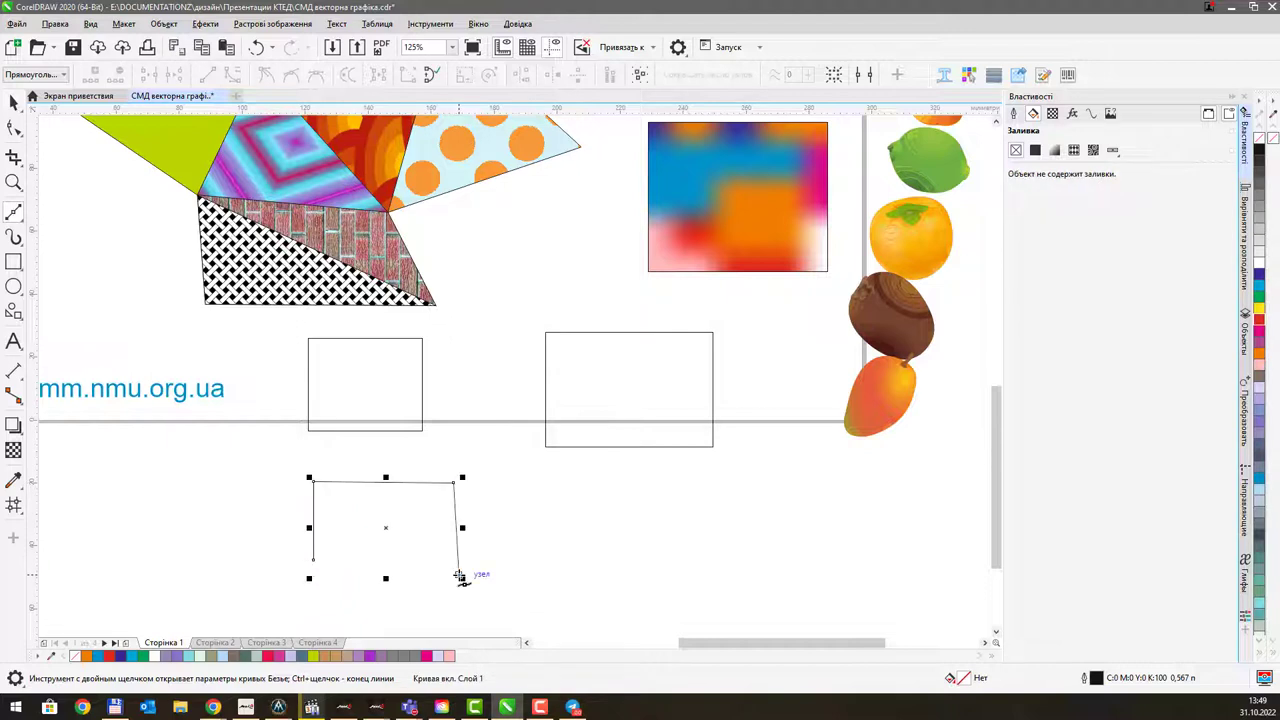
click(14, 102)
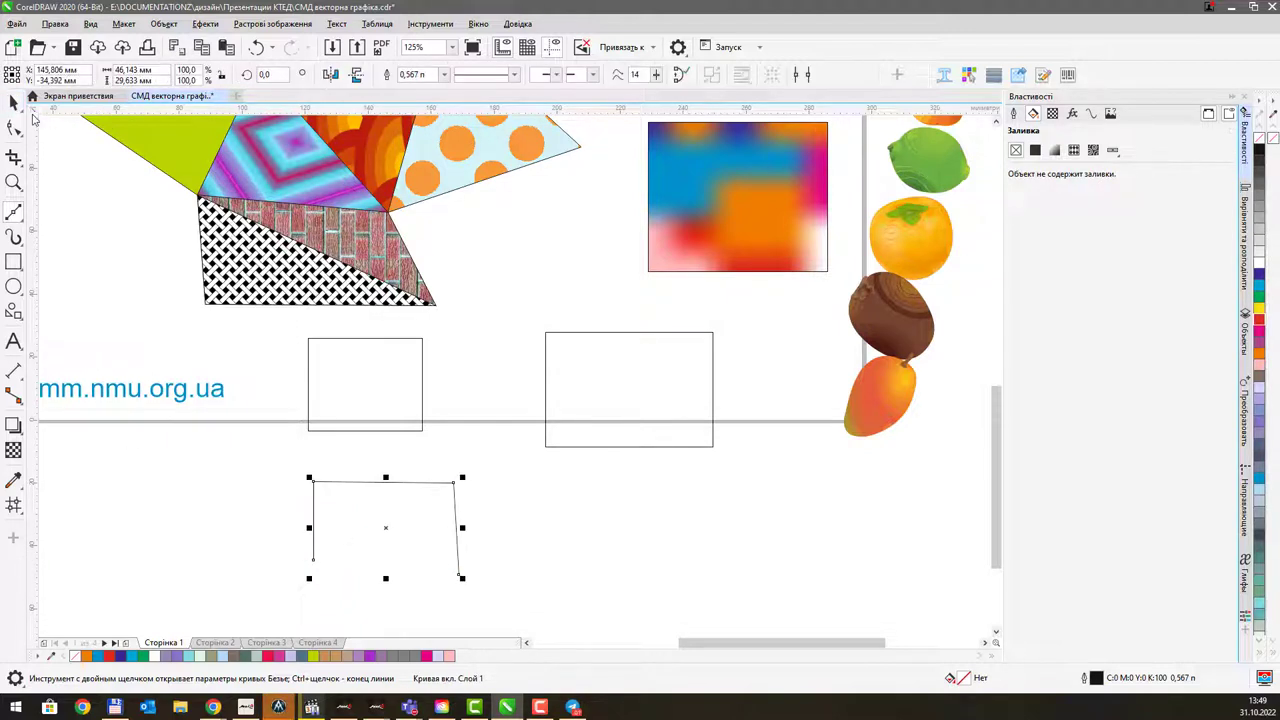
Duplicate the open three-segment line about 85 mm to the right, below the larger rectangle
drag(421, 483, 691, 486)
key(Escape)
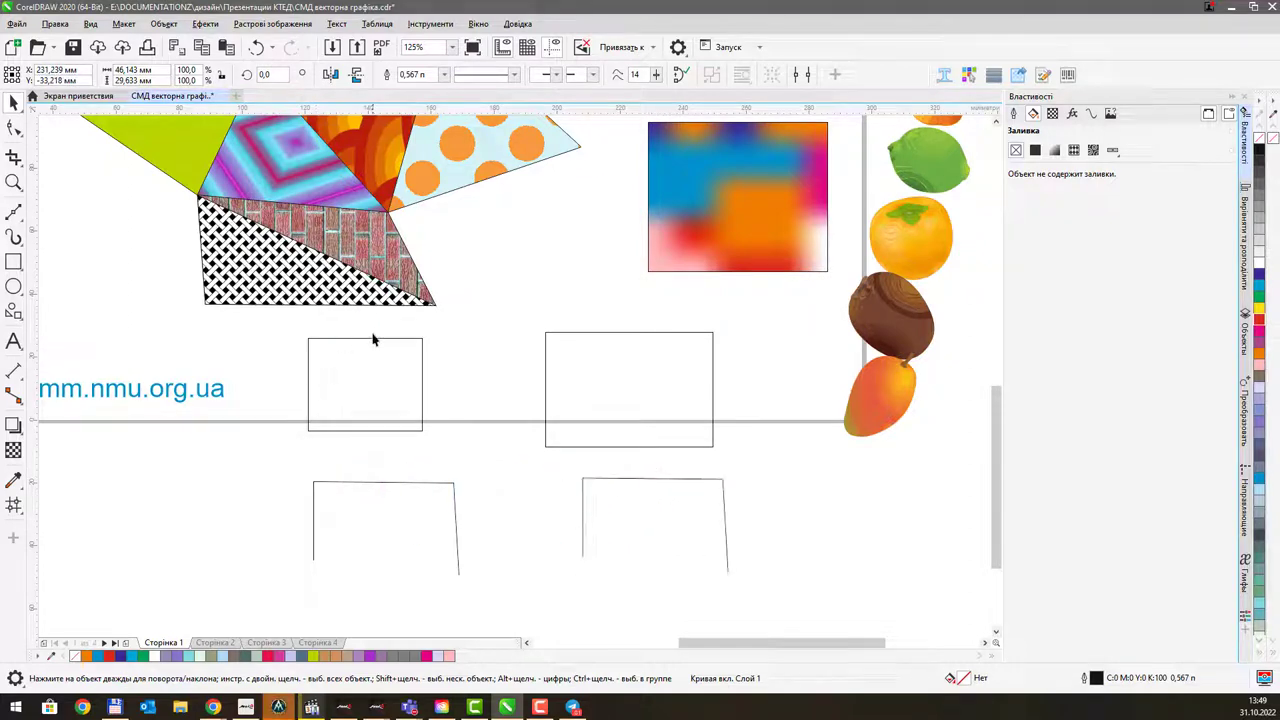
Apply a linear fountain fill across the smaller rectangle with the Interactive Fill tool and add orange, blue and dark grey colour stops
click(372, 350)
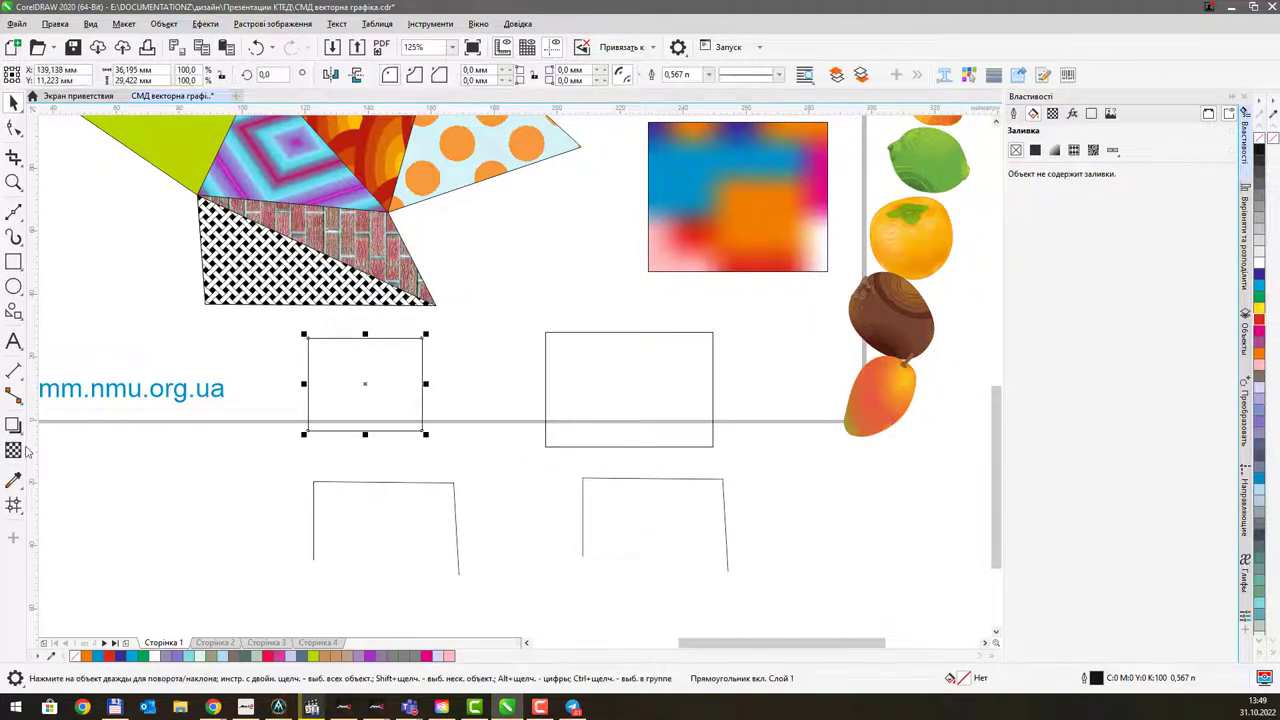
click(13, 505)
click(77, 508)
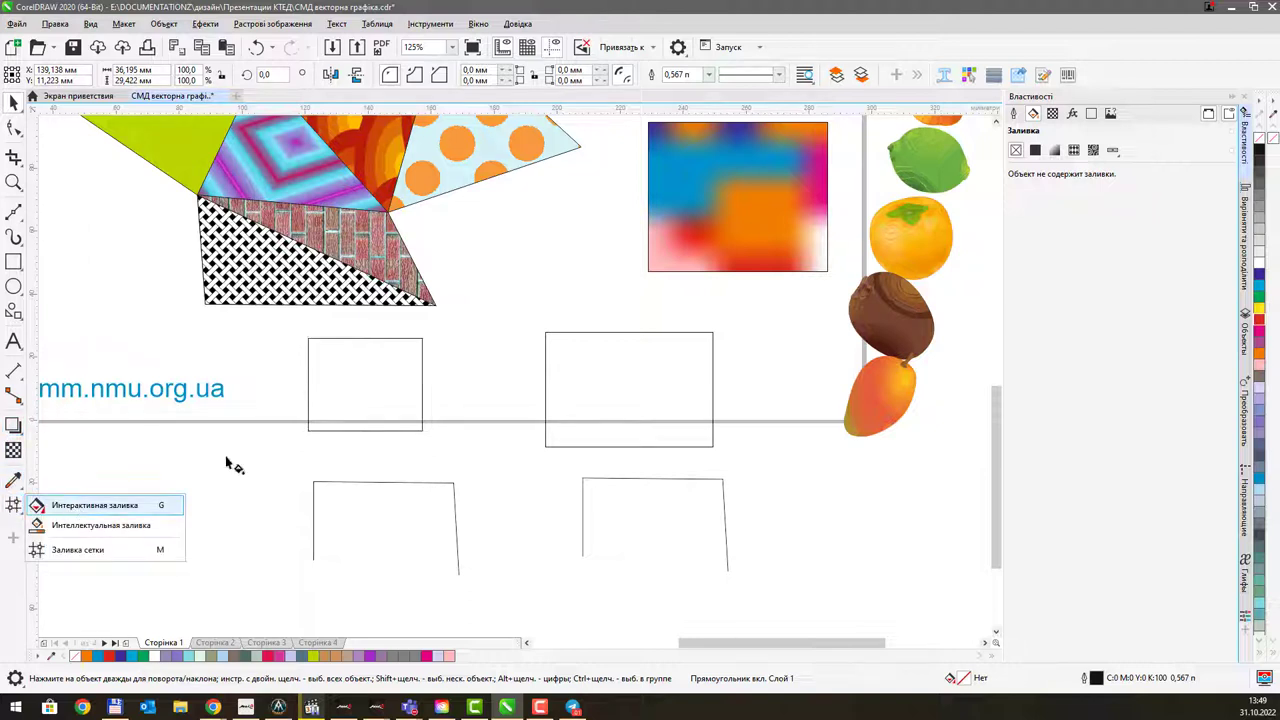
drag(343, 382, 472, 378)
drag(1272, 358, 369, 384)
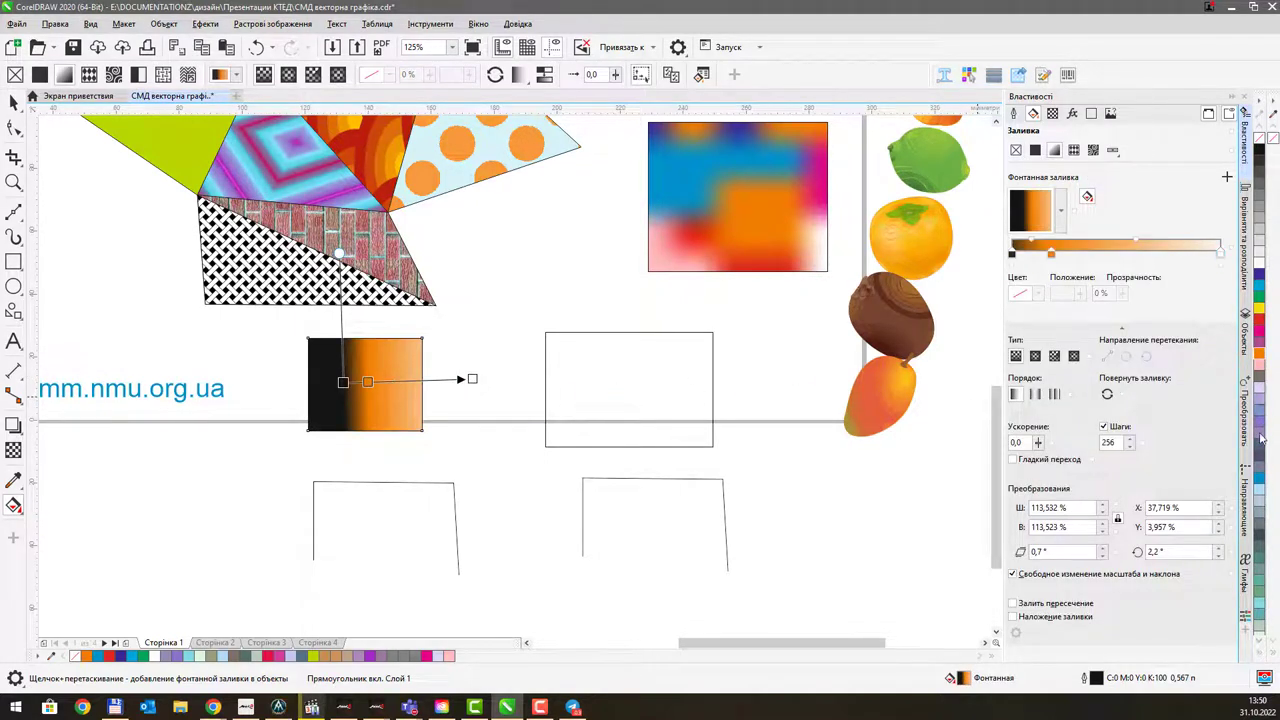
drag(1262, 478, 384, 382)
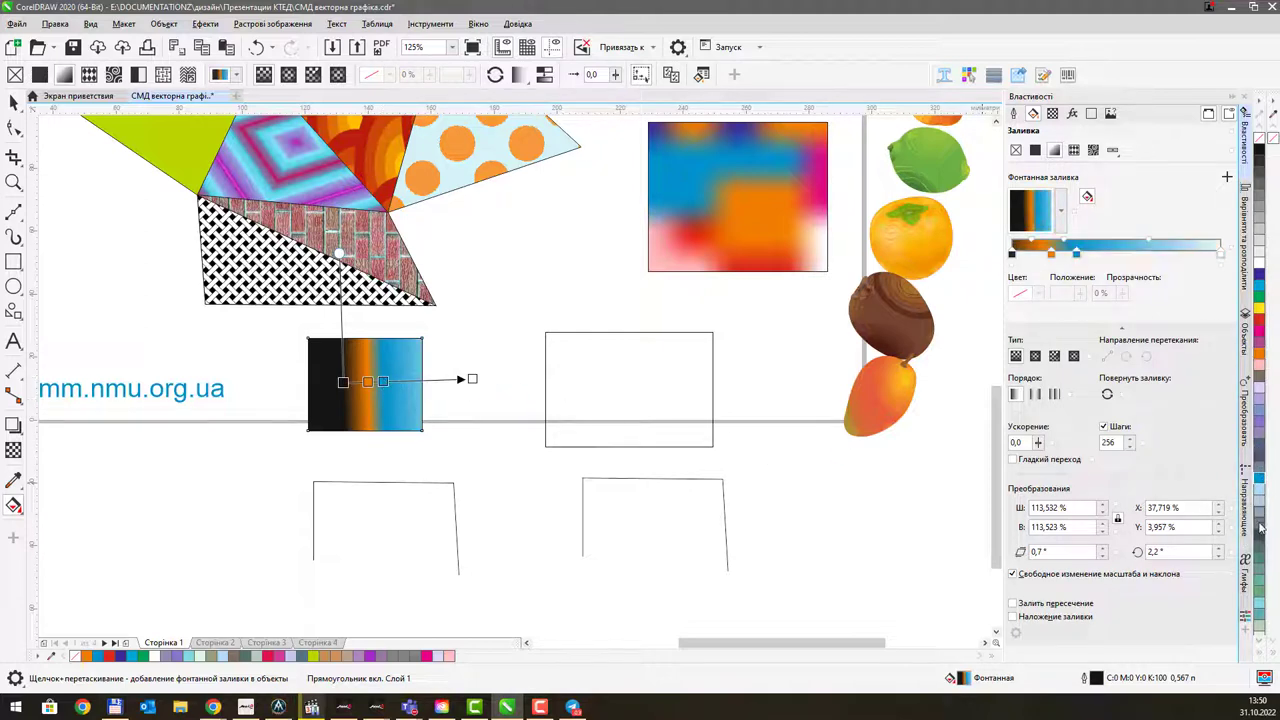
drag(1263, 548, 527, 415)
Move the gradient's start and end handles outside the smaller rectangle's sides so it slants downward, and shift the blue stop towards the middle
drag(343, 383, 288, 357)
drag(527, 418, 471, 406)
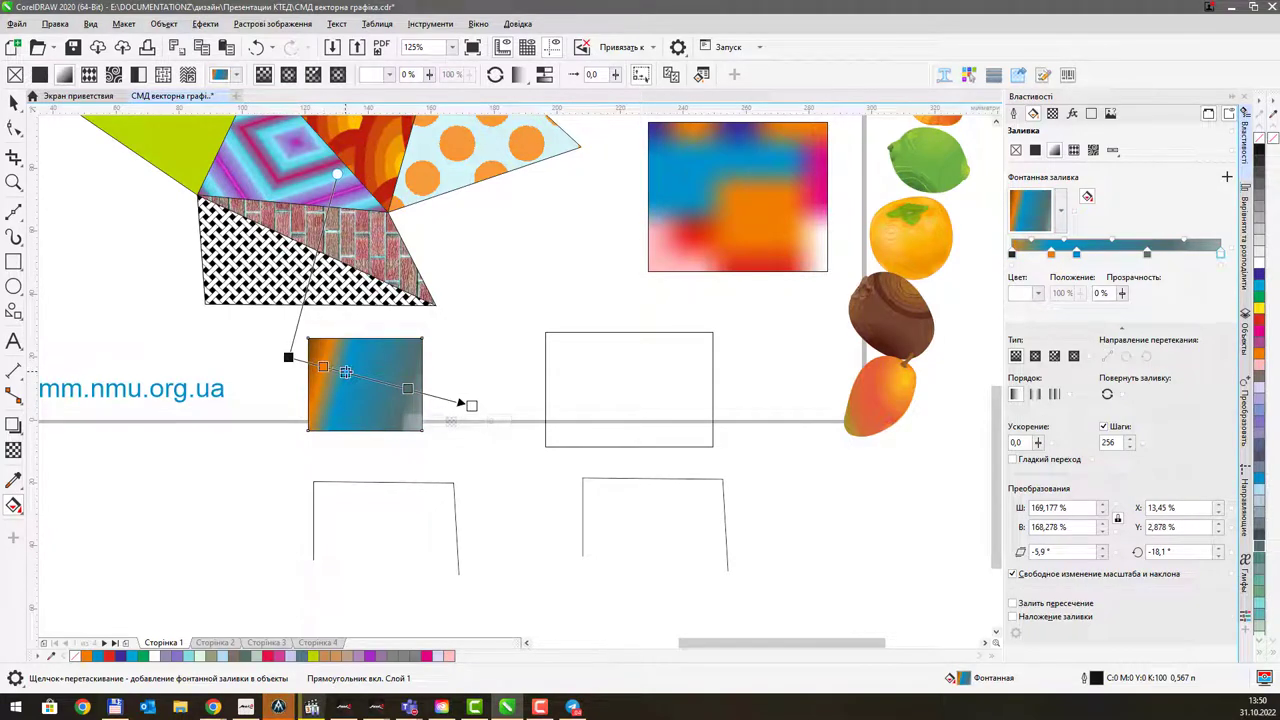
click(345, 372)
drag(345, 372, 371, 379)
Set the transparency of the gradient's black start node to 86% and finish editing the fill
click(288, 357)
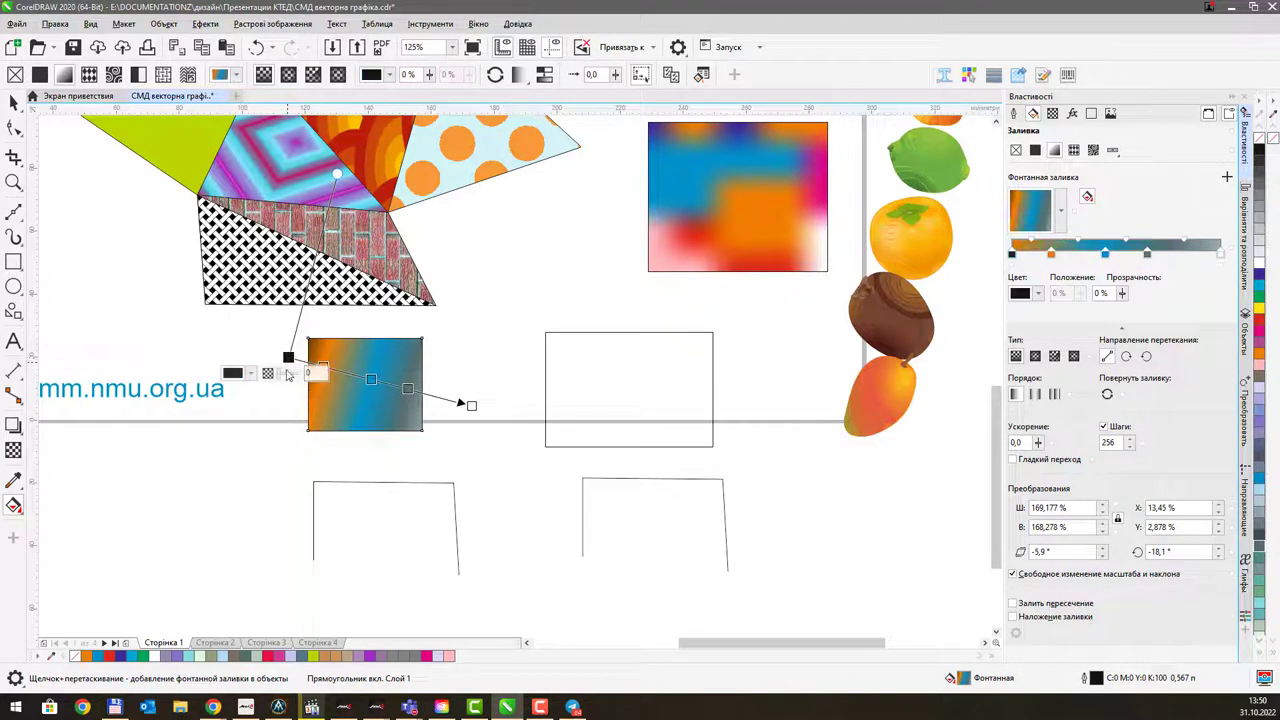
drag(286, 373, 289, 381)
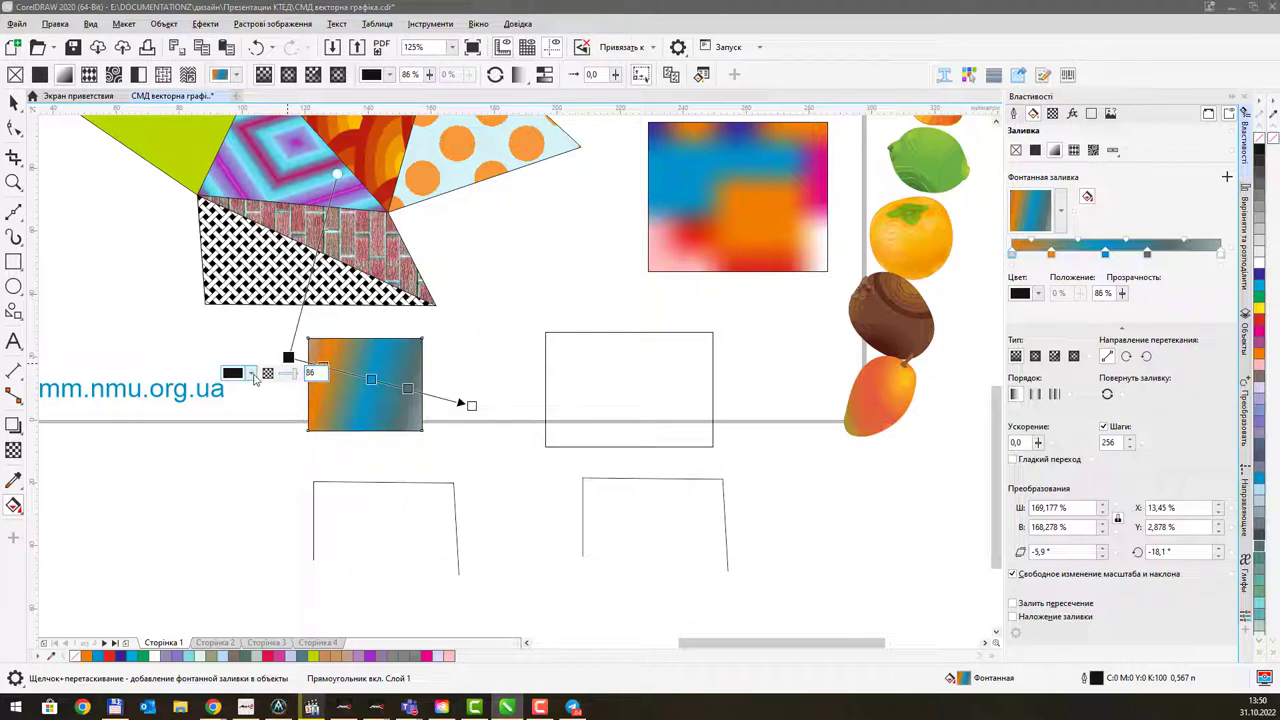
click(251, 373)
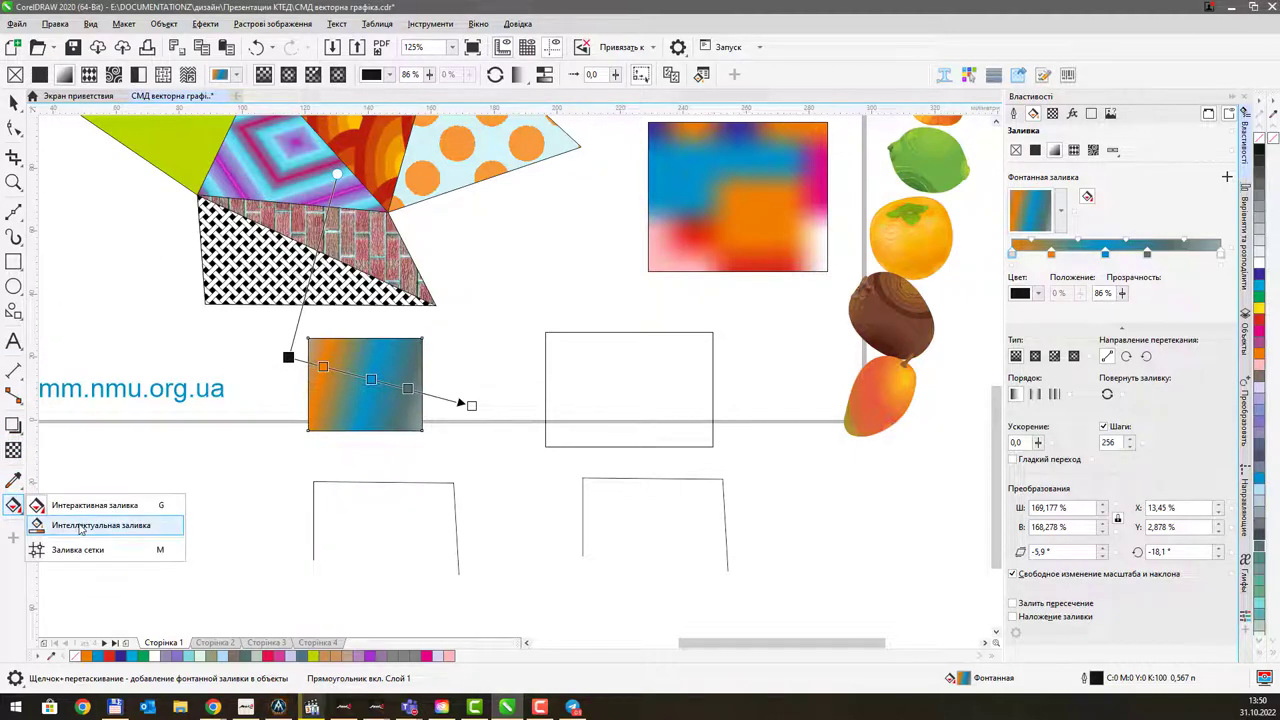
click(17, 130)
click(13, 103)
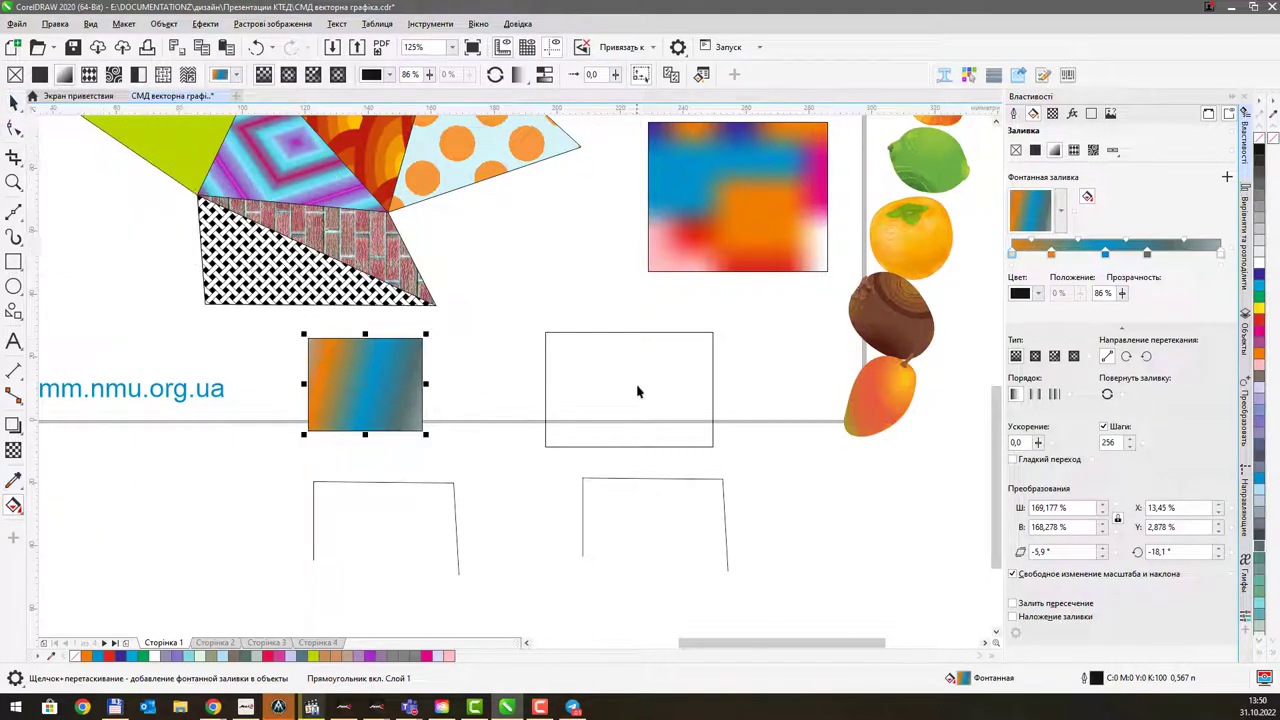
Fill the larger rectangle with solid blue-grey (C40 M20 Y0 K40) using Smart Fill
click(623, 383)
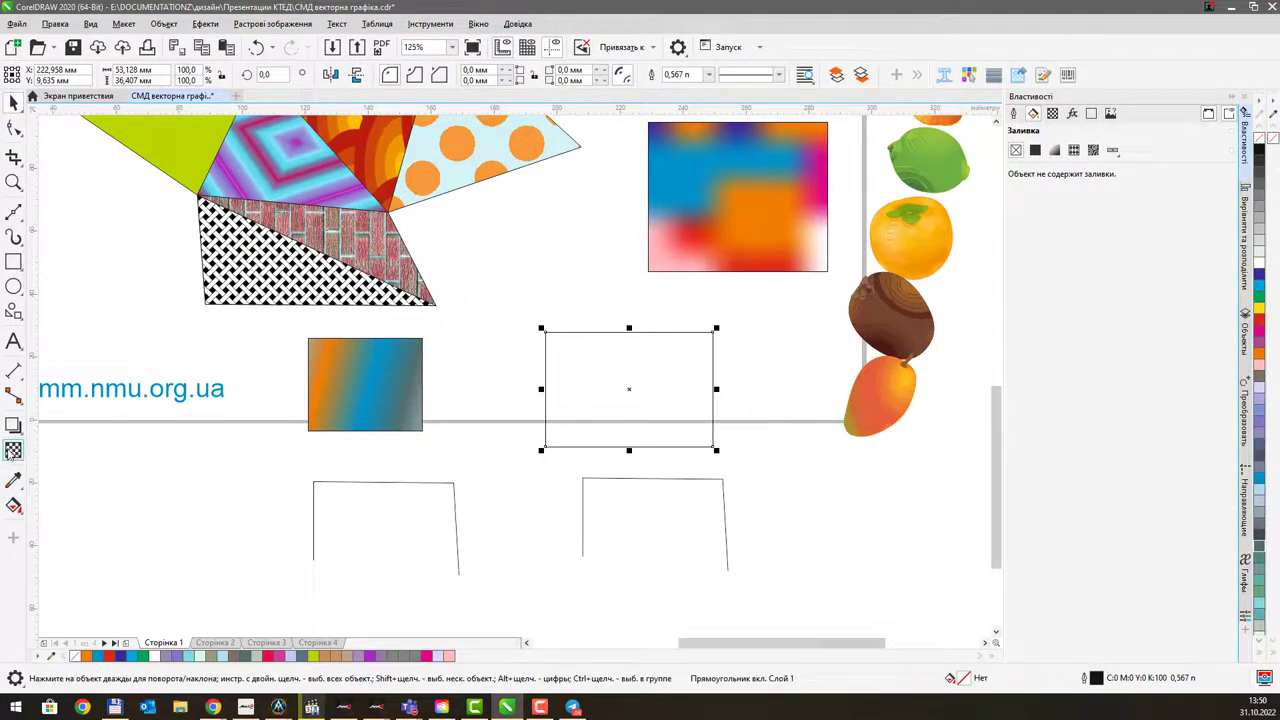
click(15, 510)
click(86, 497)
click(626, 376)
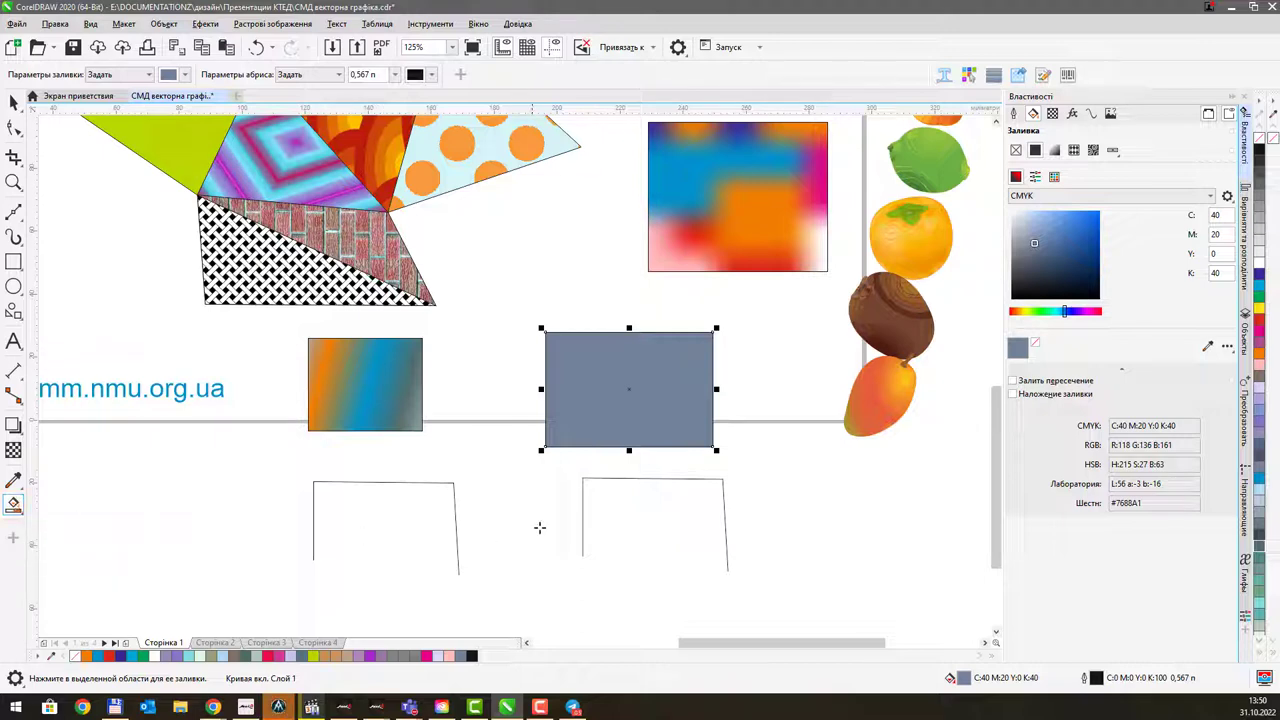
Try to fill the inside of the open line below the larger rectangle with Smart Fill
click(660, 509)
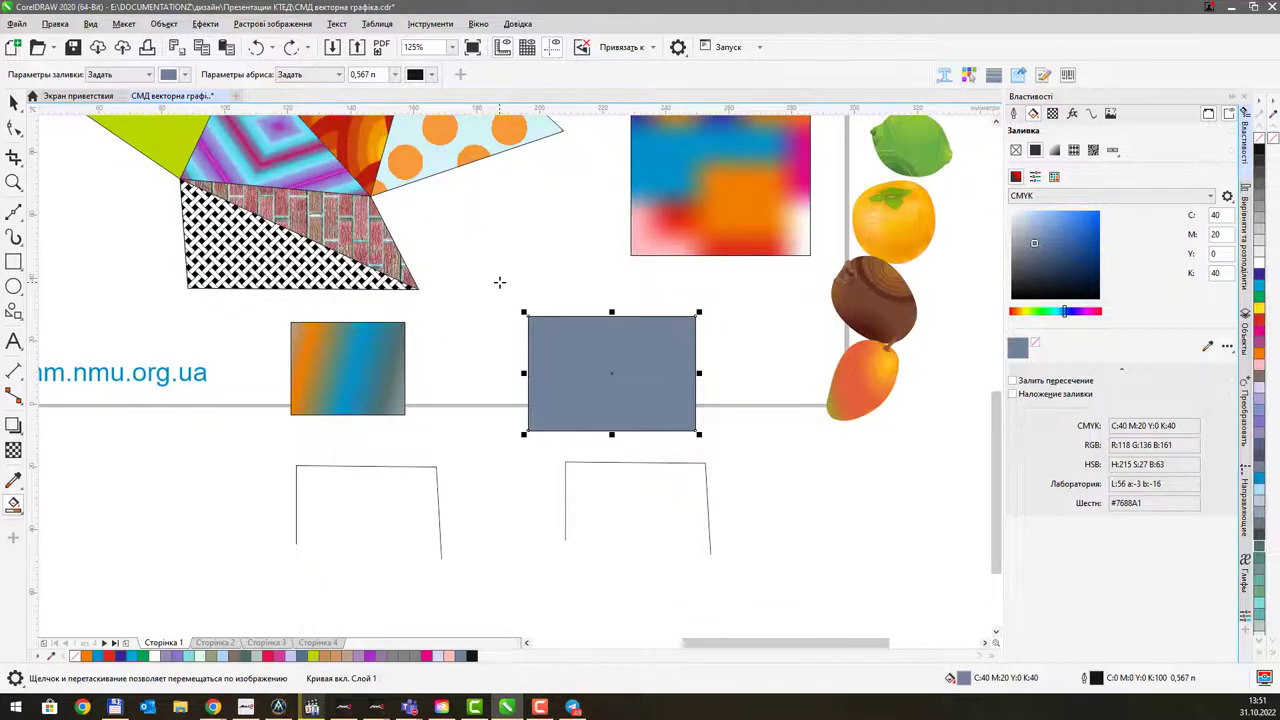
drag(500, 280, 543, 306)
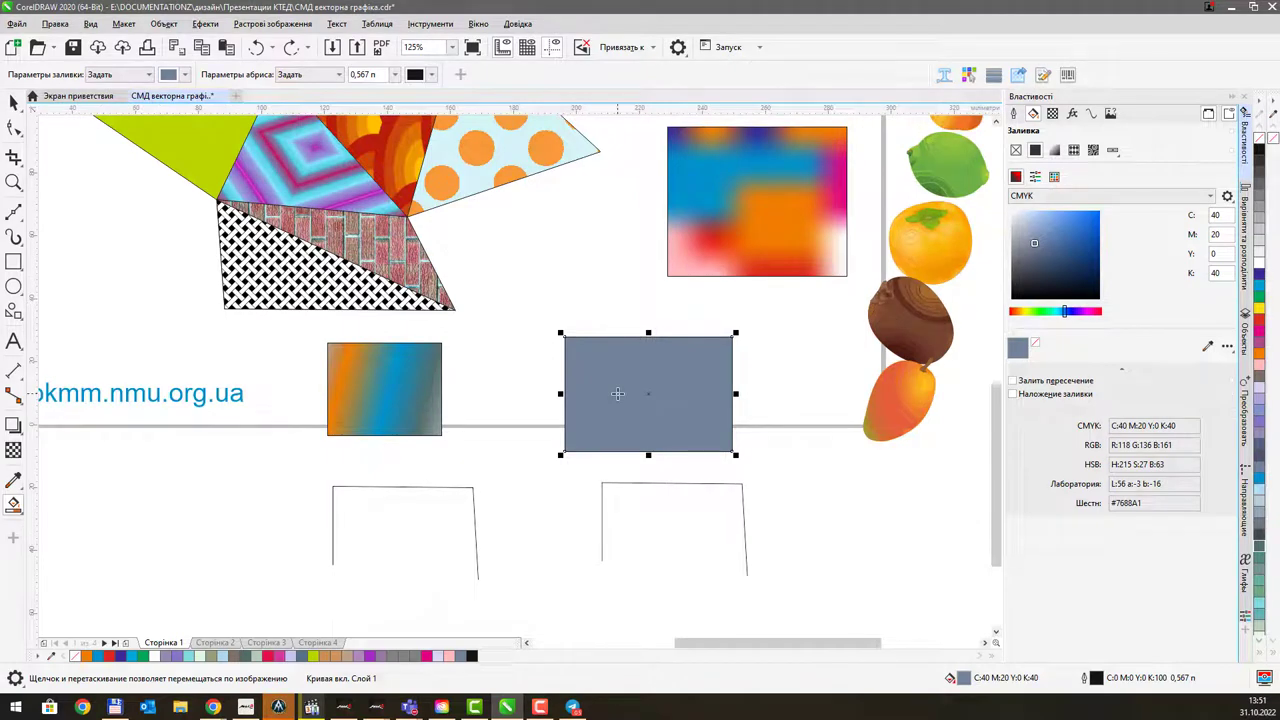
Draw a nearly horizontal Bézier line about 91 mm long across both legs of the open line below the blue-grey rectangle
key(F5)
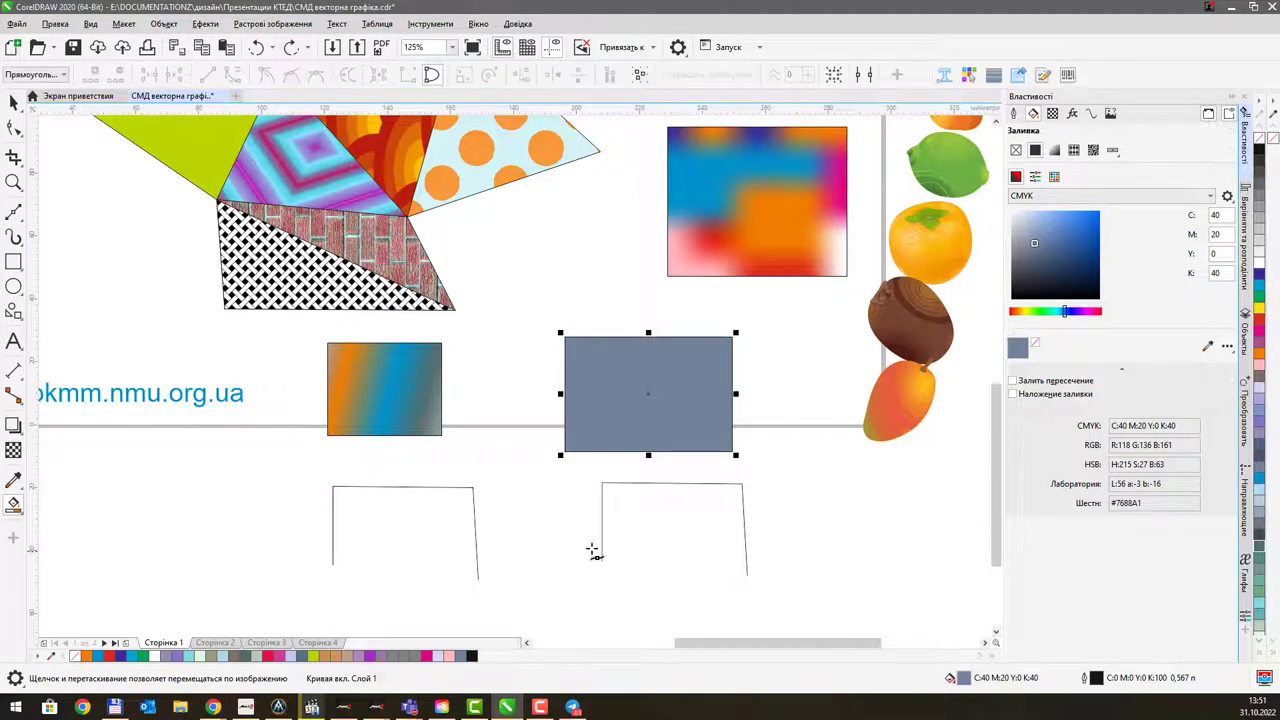
click(852, 543)
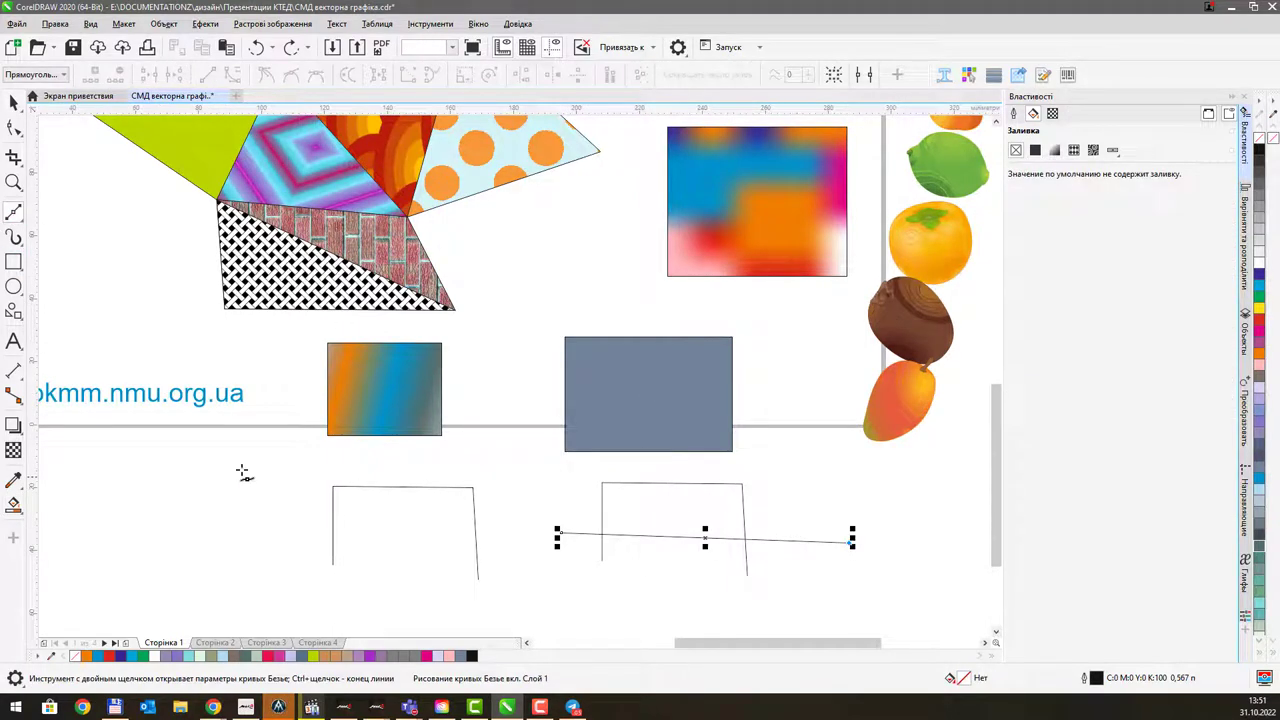
click(14, 103)
click(540, 478)
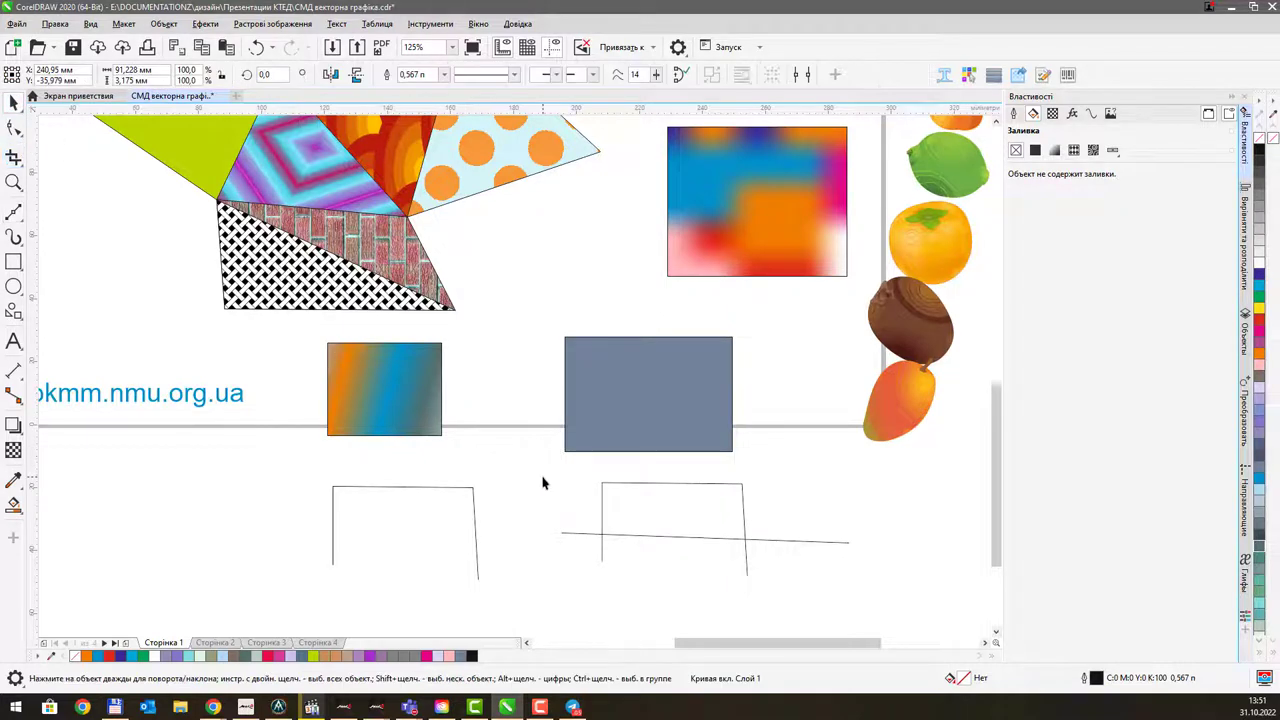
Fill the area enclosed by the open line and the crossing line with blue-grey using Smart Fill
click(14, 505)
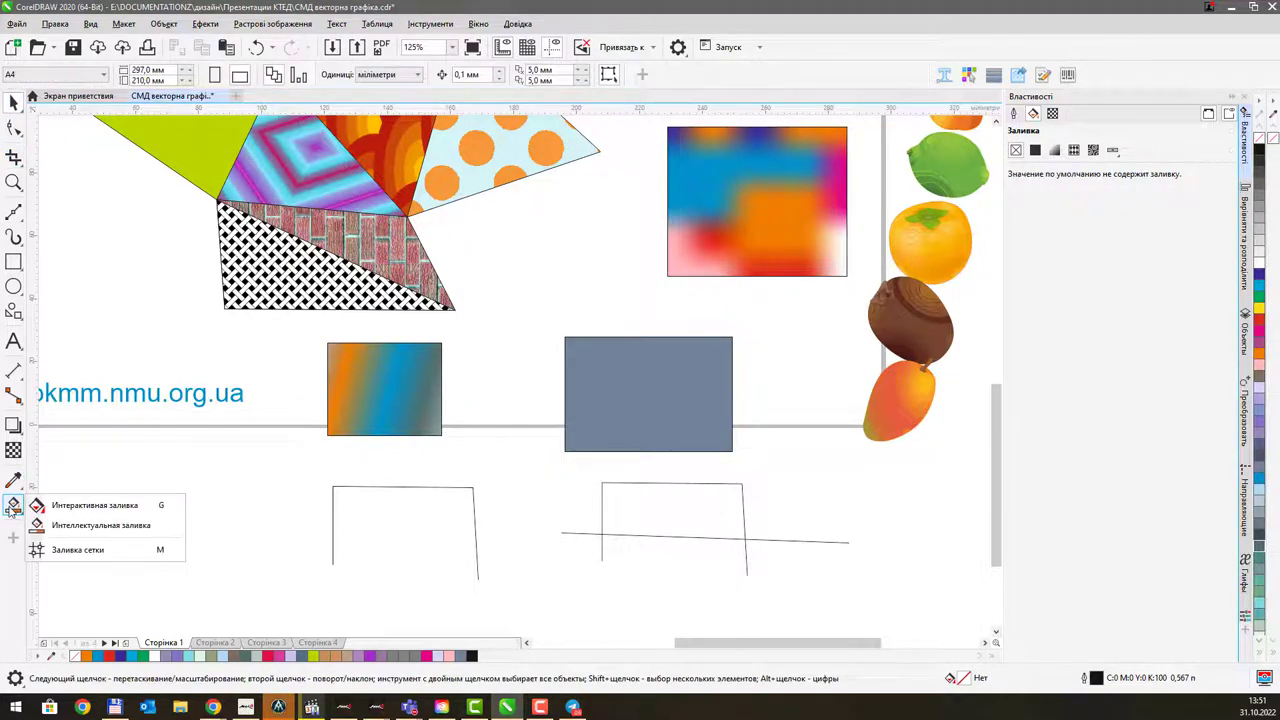
click(87, 525)
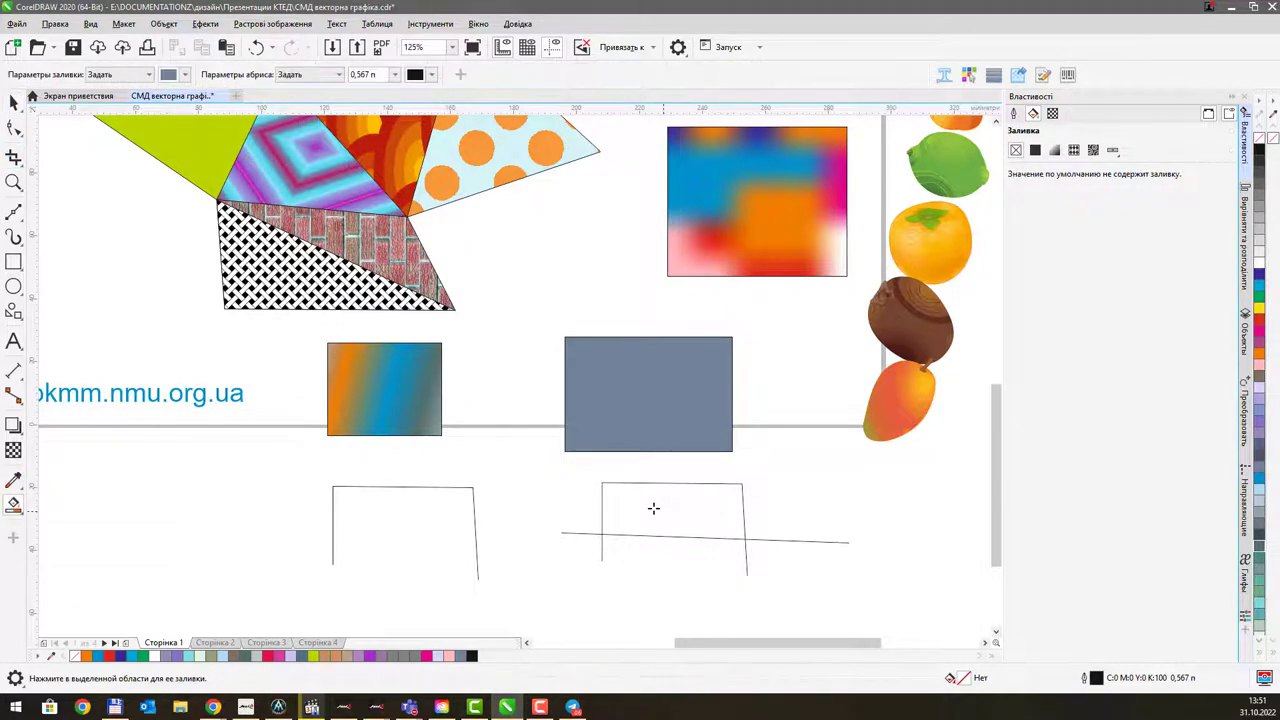
click(668, 511)
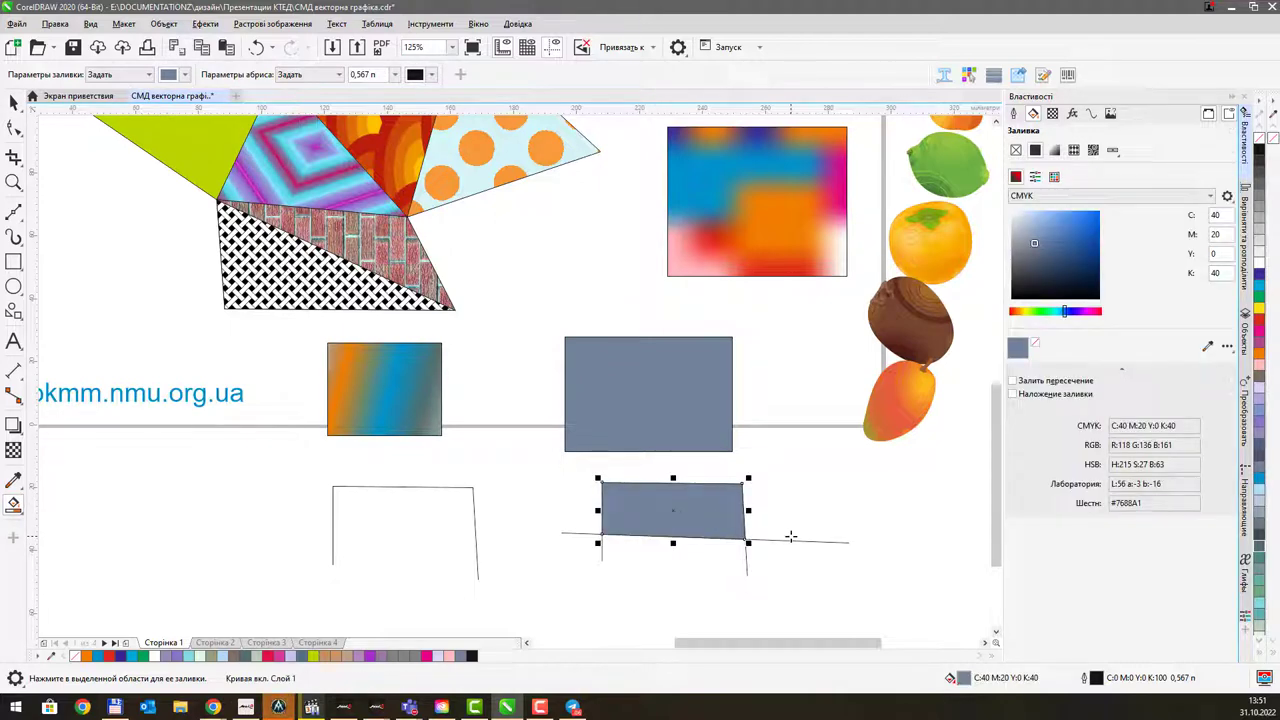
Move the crossing line down below the ends of the open line's legs
click(13, 102)
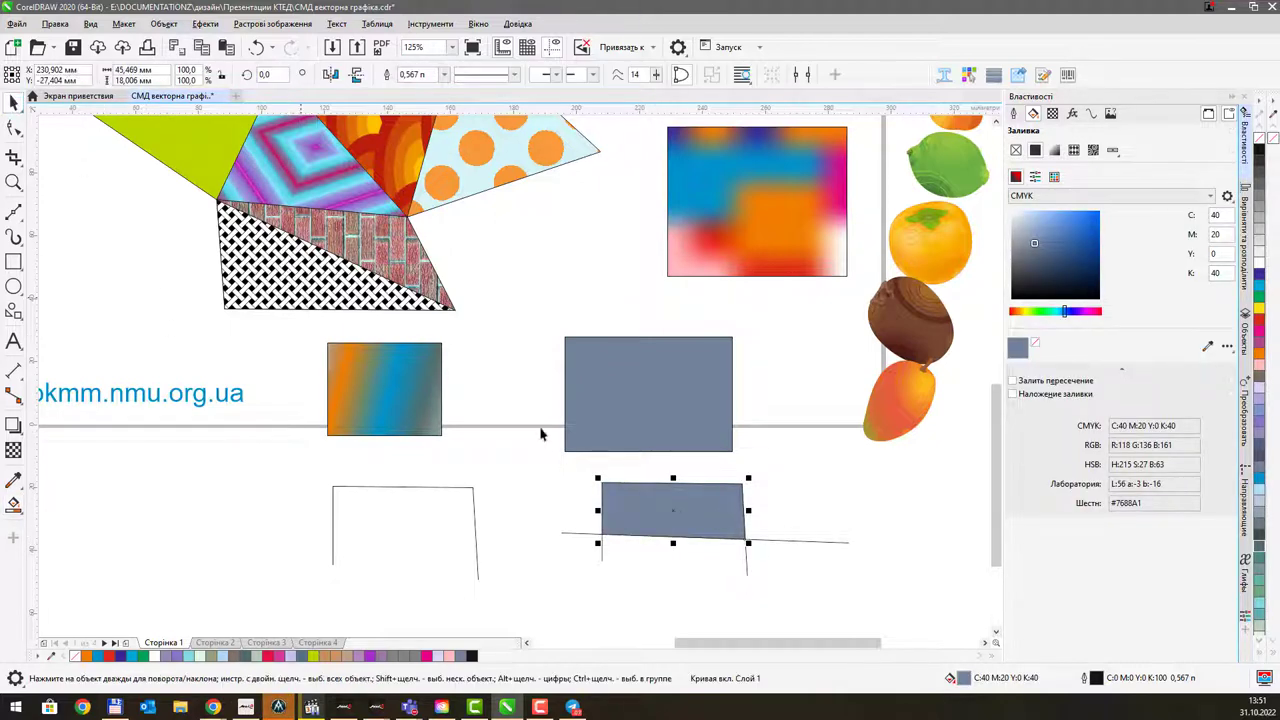
click(796, 544)
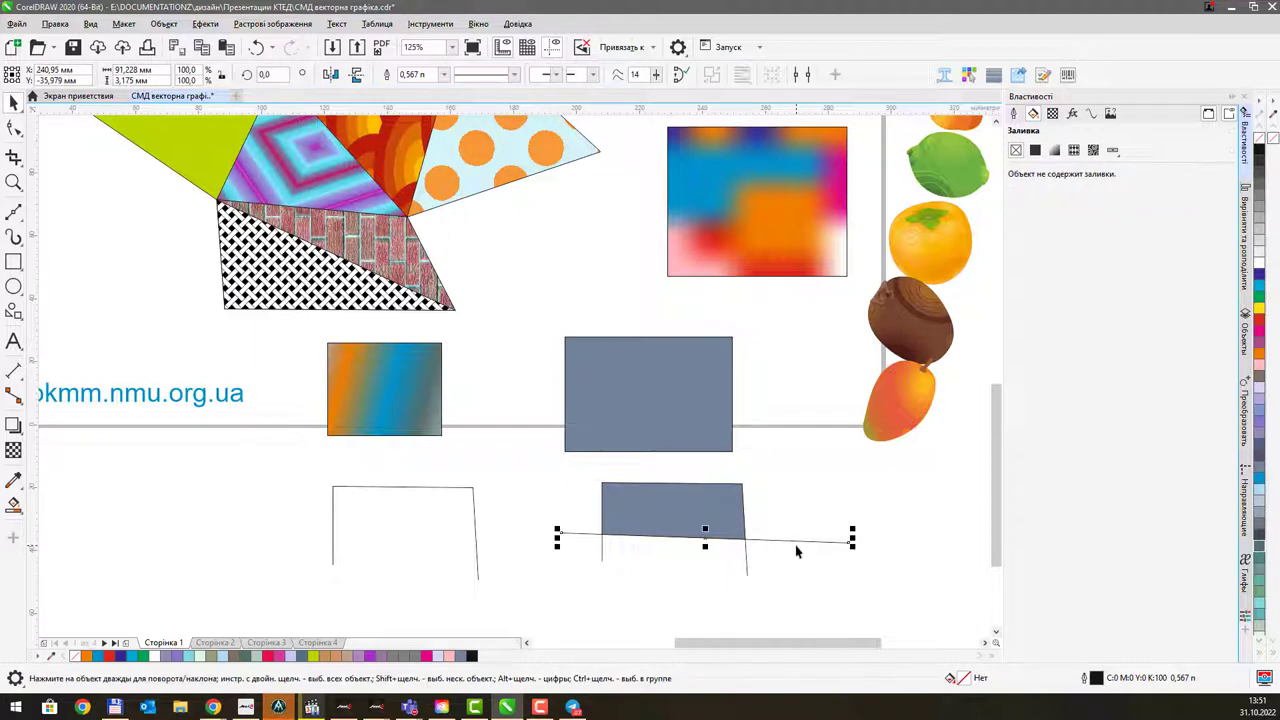
drag(794, 557, 790, 590)
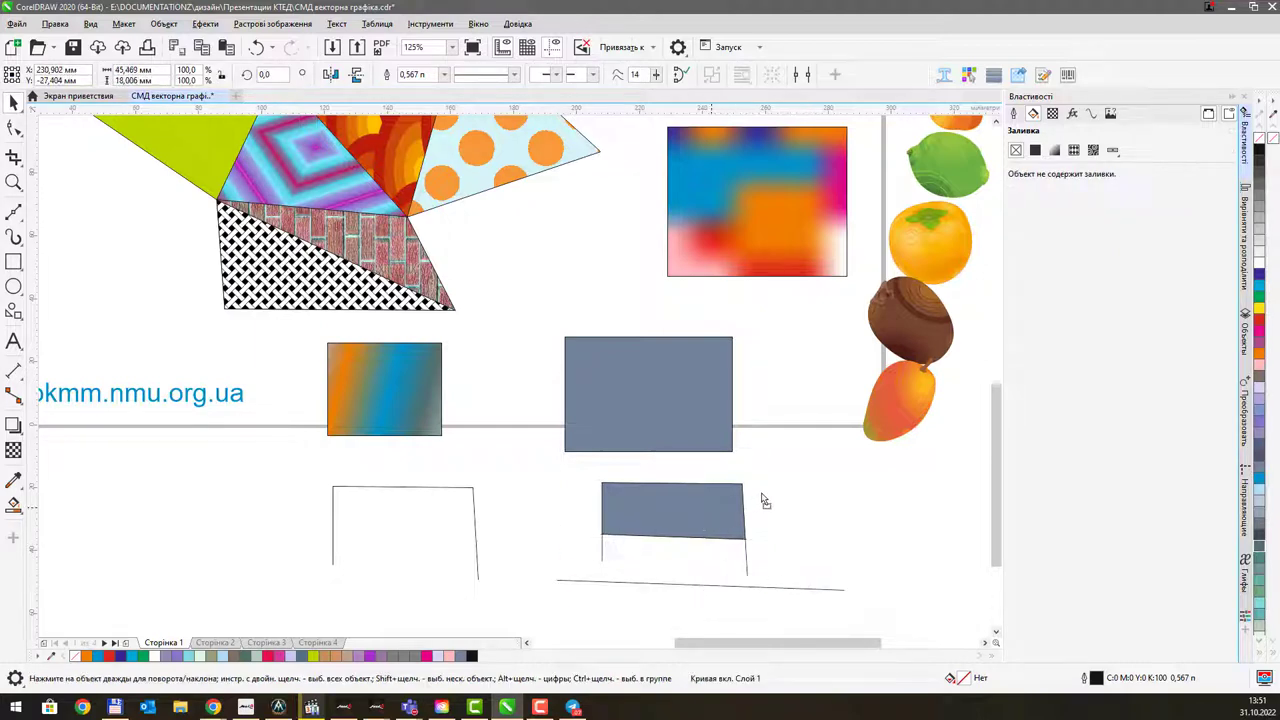
Try moving the blue-grey filled piece to the right of its outline, and undo the move
click(763, 500)
drag(760, 492, 826, 514)
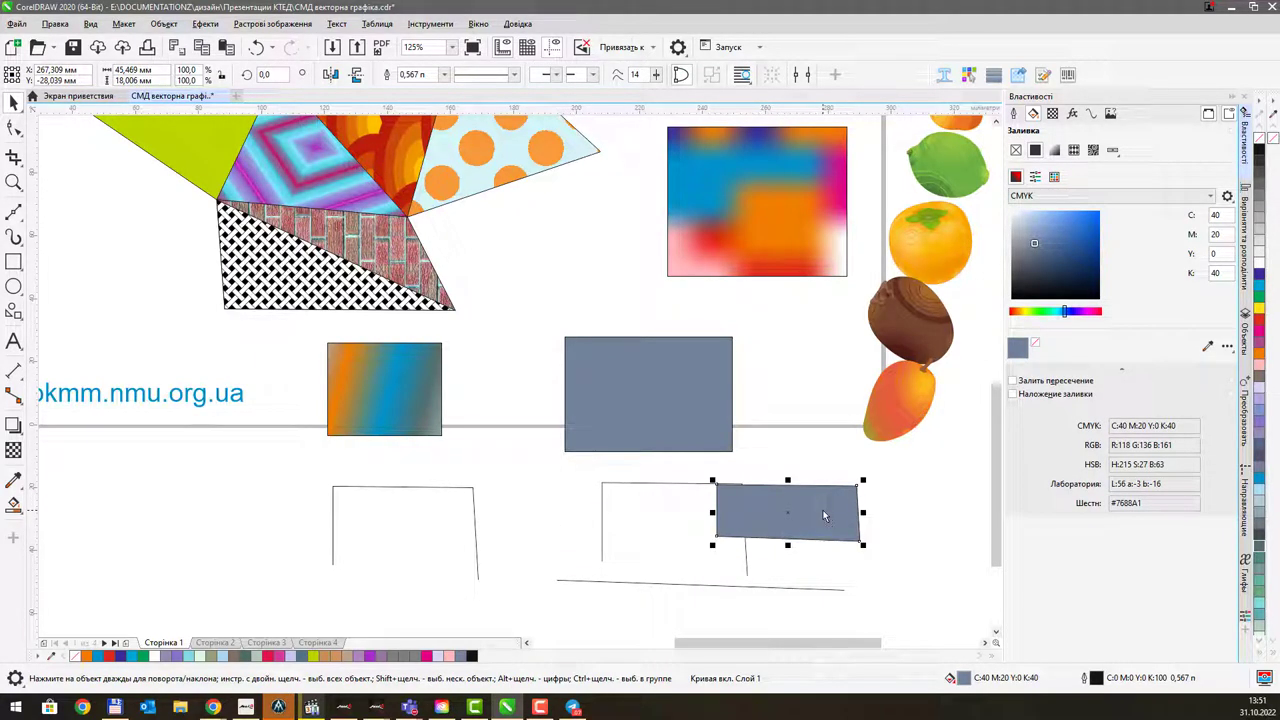
key(ctrl+z)
key(ctrl+z)
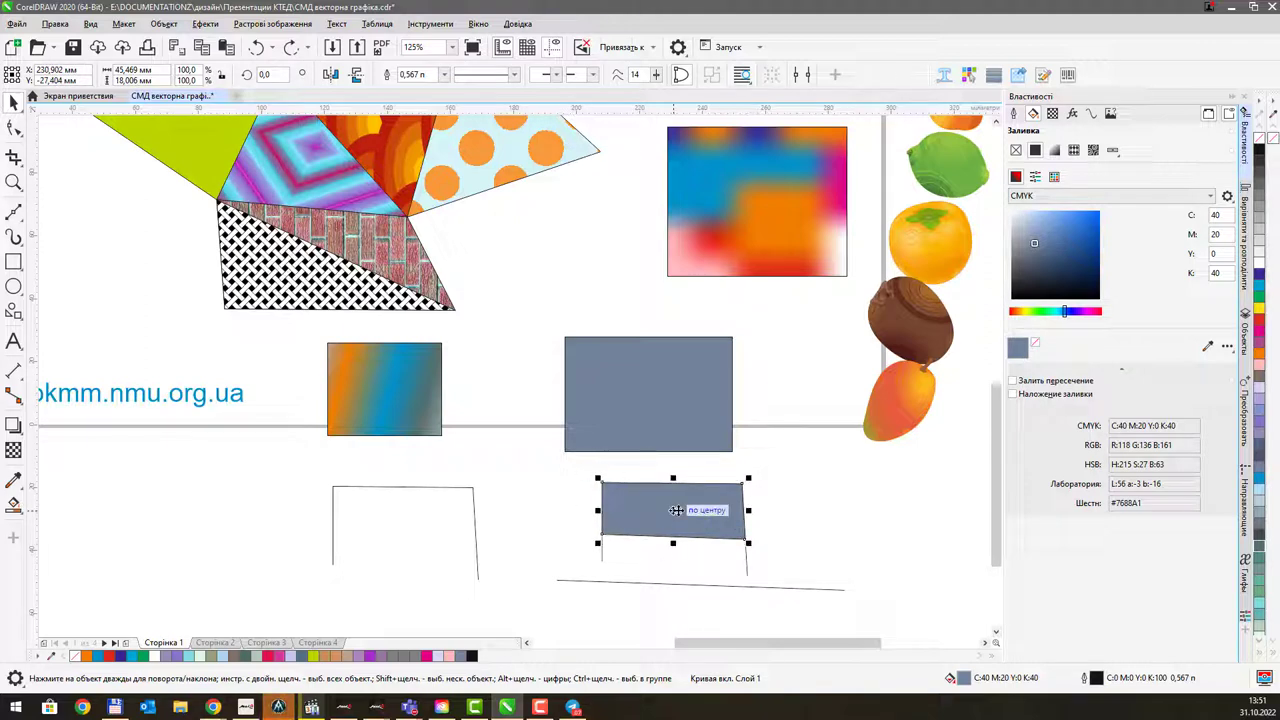
Apply a black-to-white linear fountain fill to the open line below the smaller rectangle, and redirect its gradient across the blue-grey filled piece
click(428, 520)
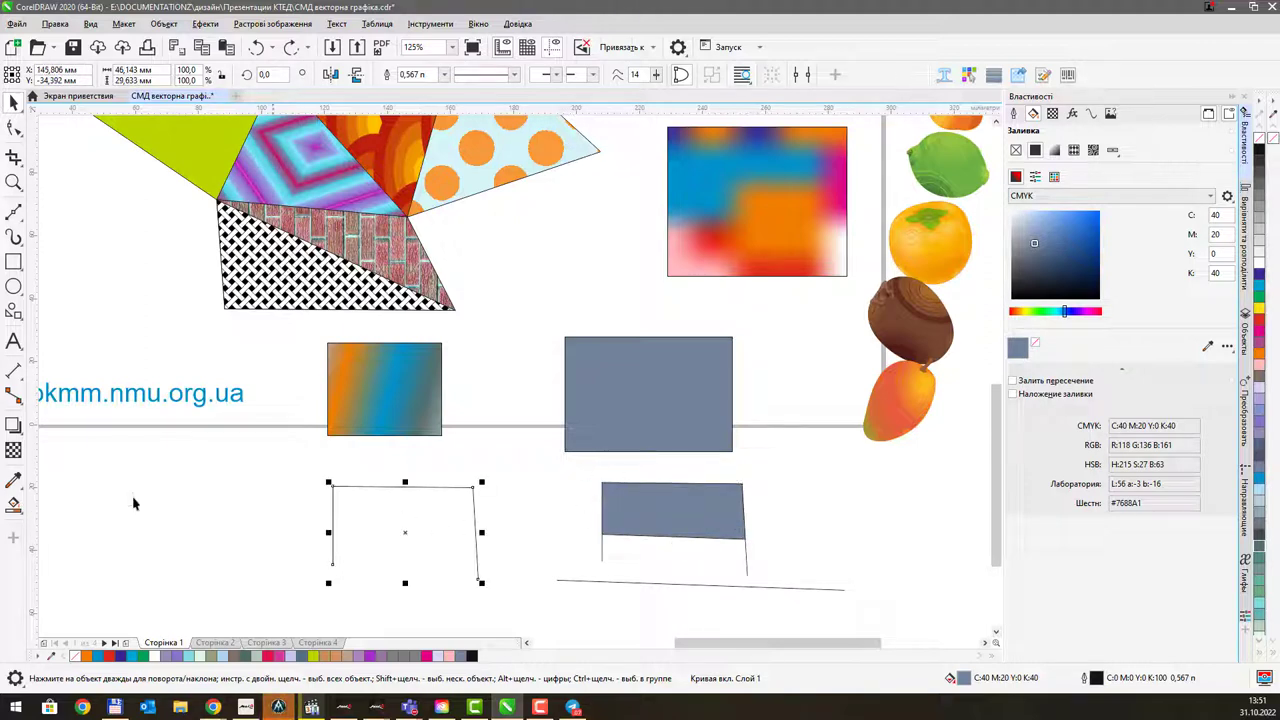
click(18, 508)
click(60, 514)
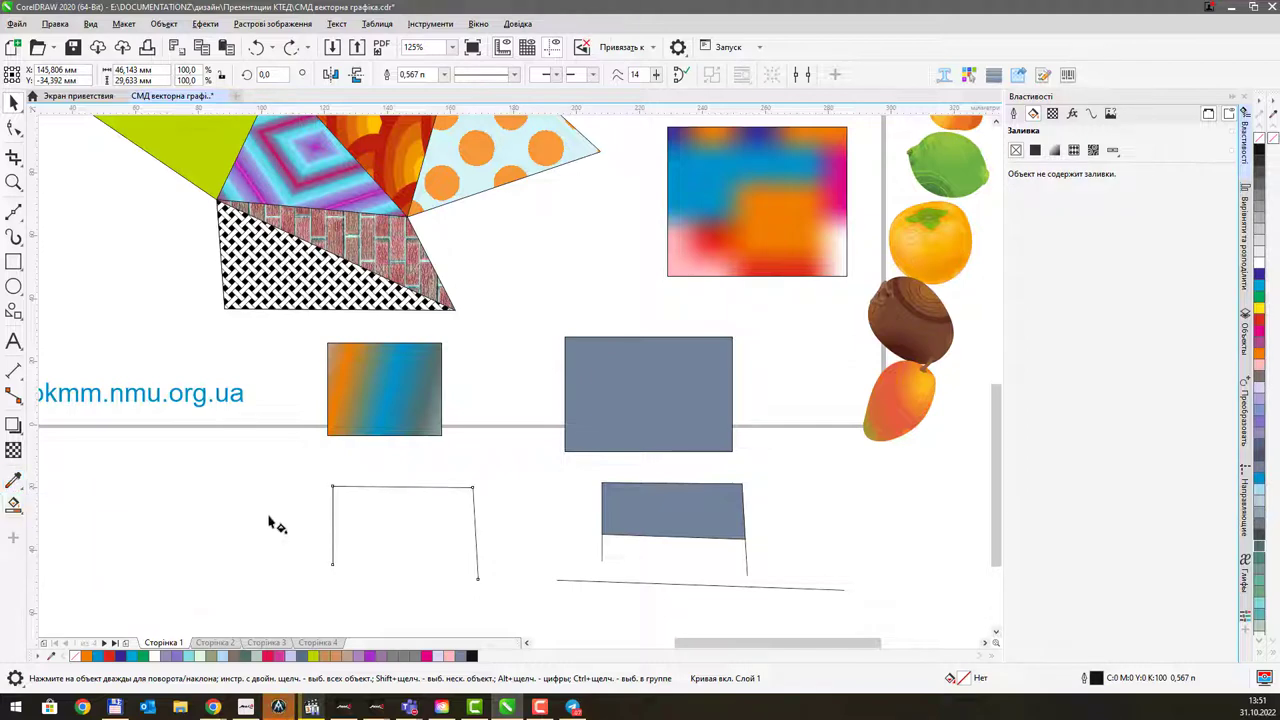
drag(340, 497, 481, 557)
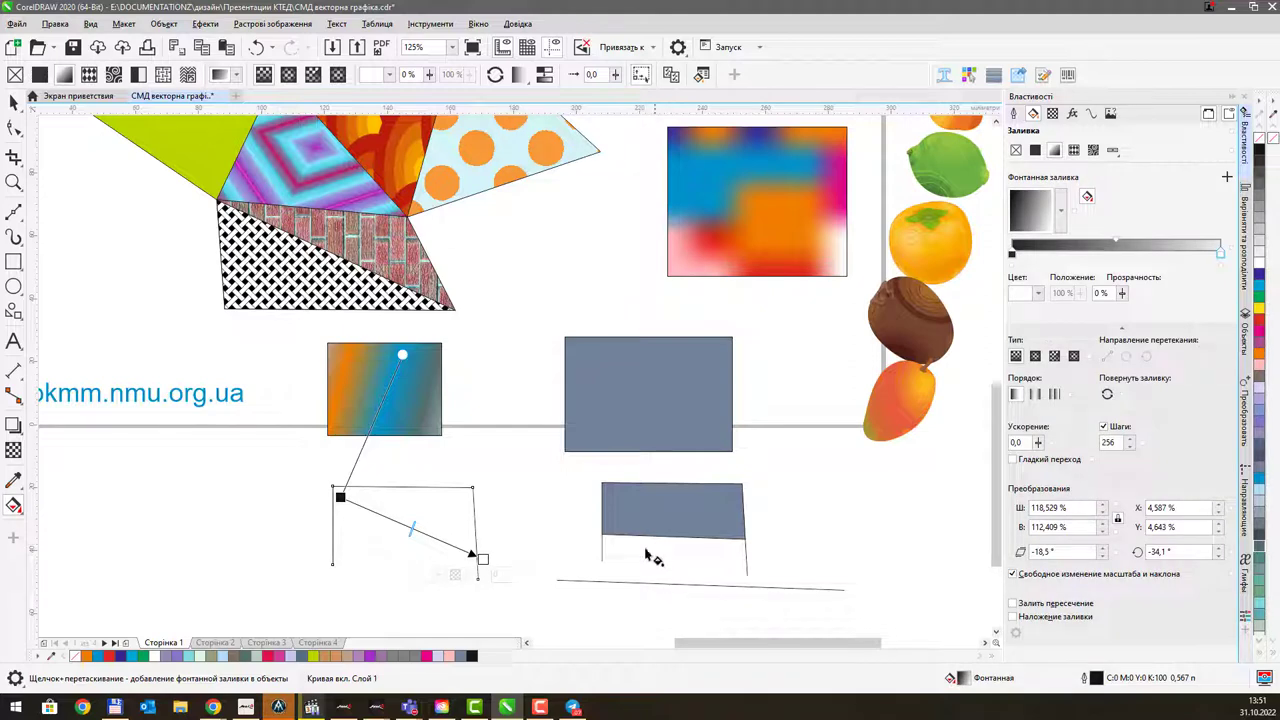
drag(634, 501, 806, 582)
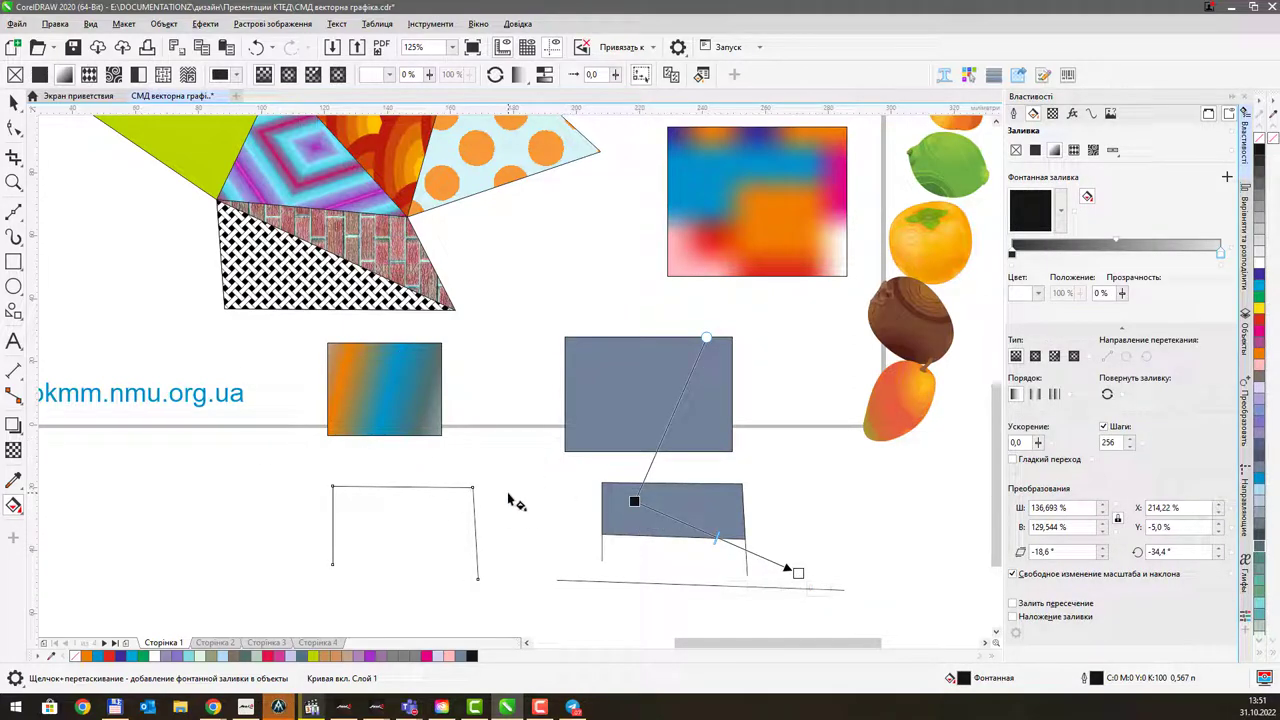
click(19, 510)
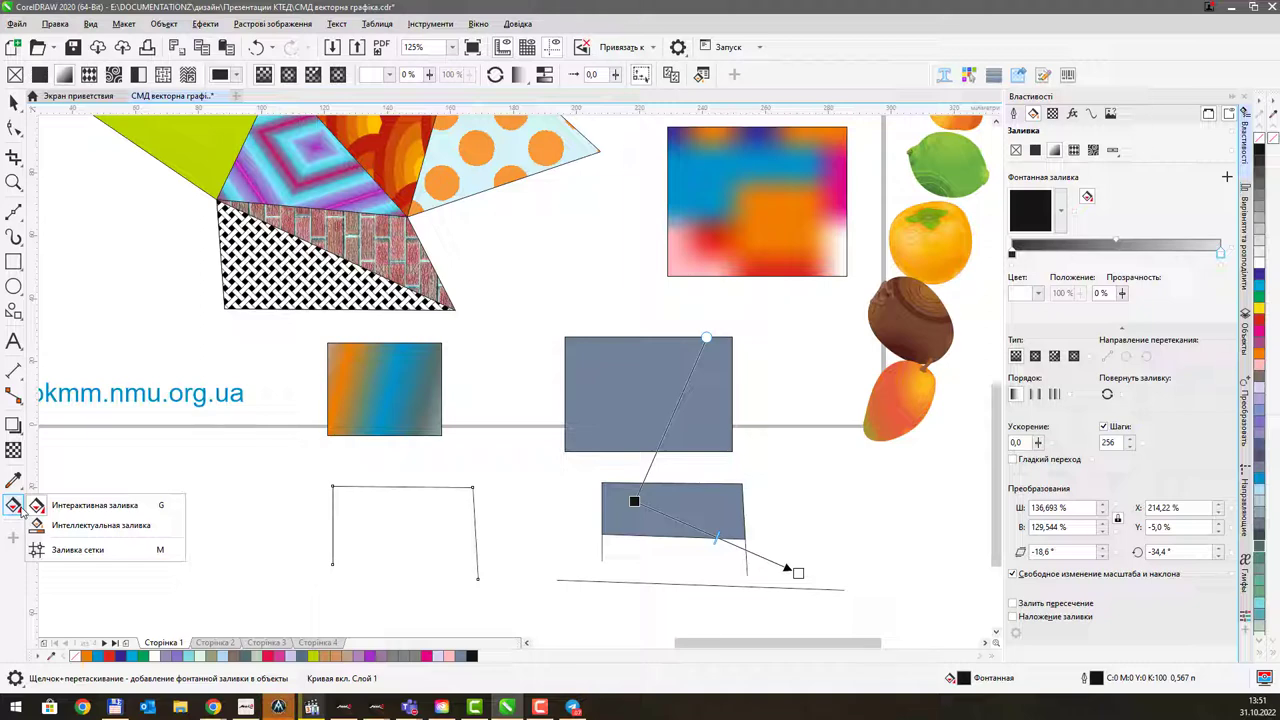
click(14, 371)
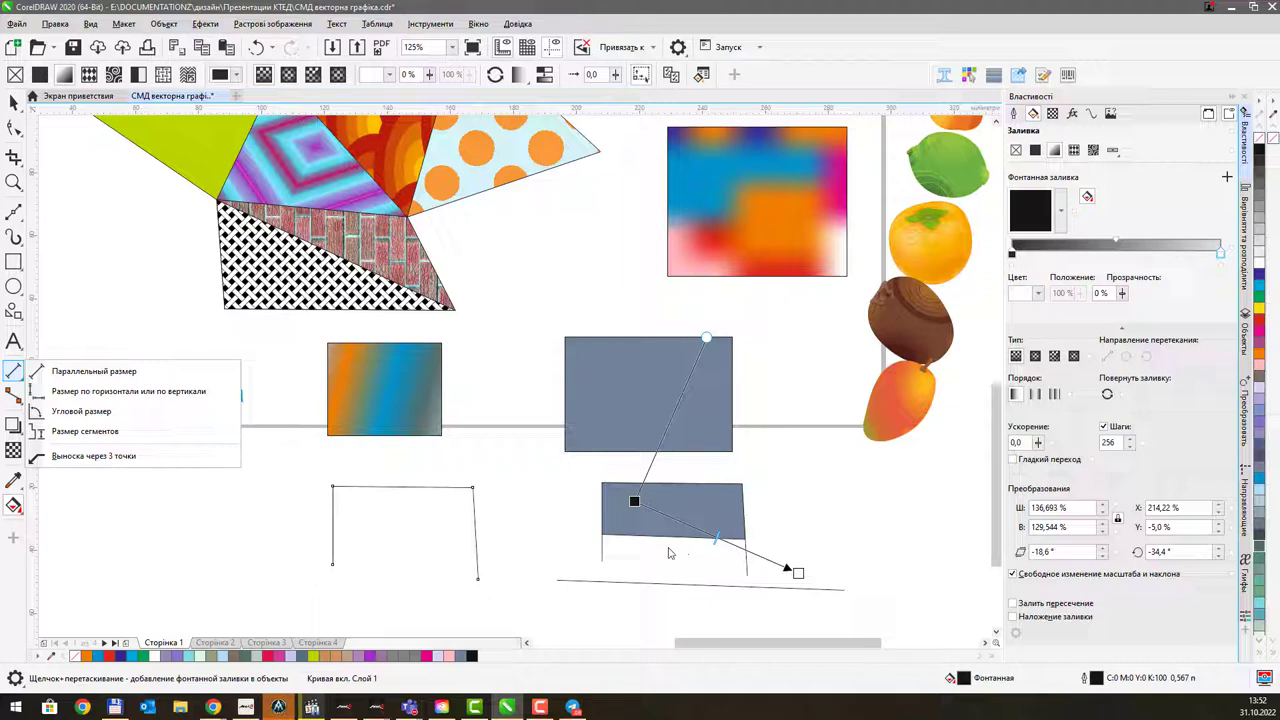
key(Escape)
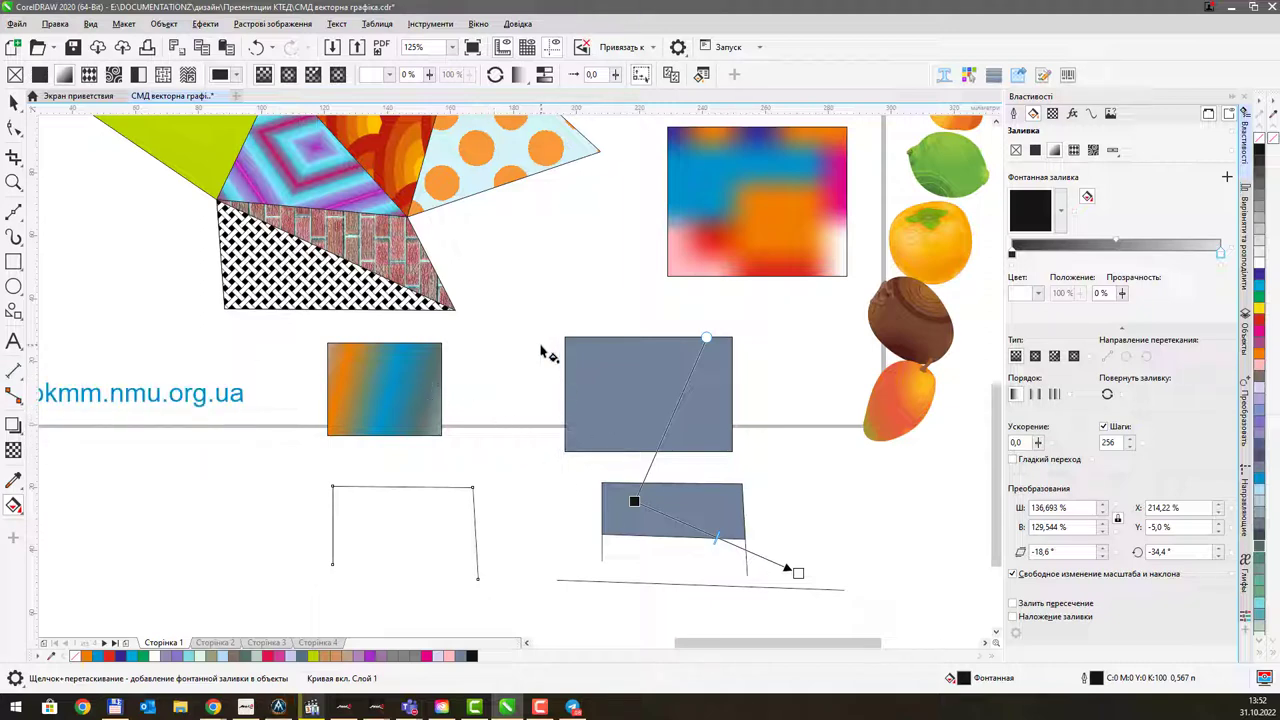
Examine the whole page with its filled shapes, and look closer at the key-combination text and the patterned polygons
scroll(482, 322, down, 3)
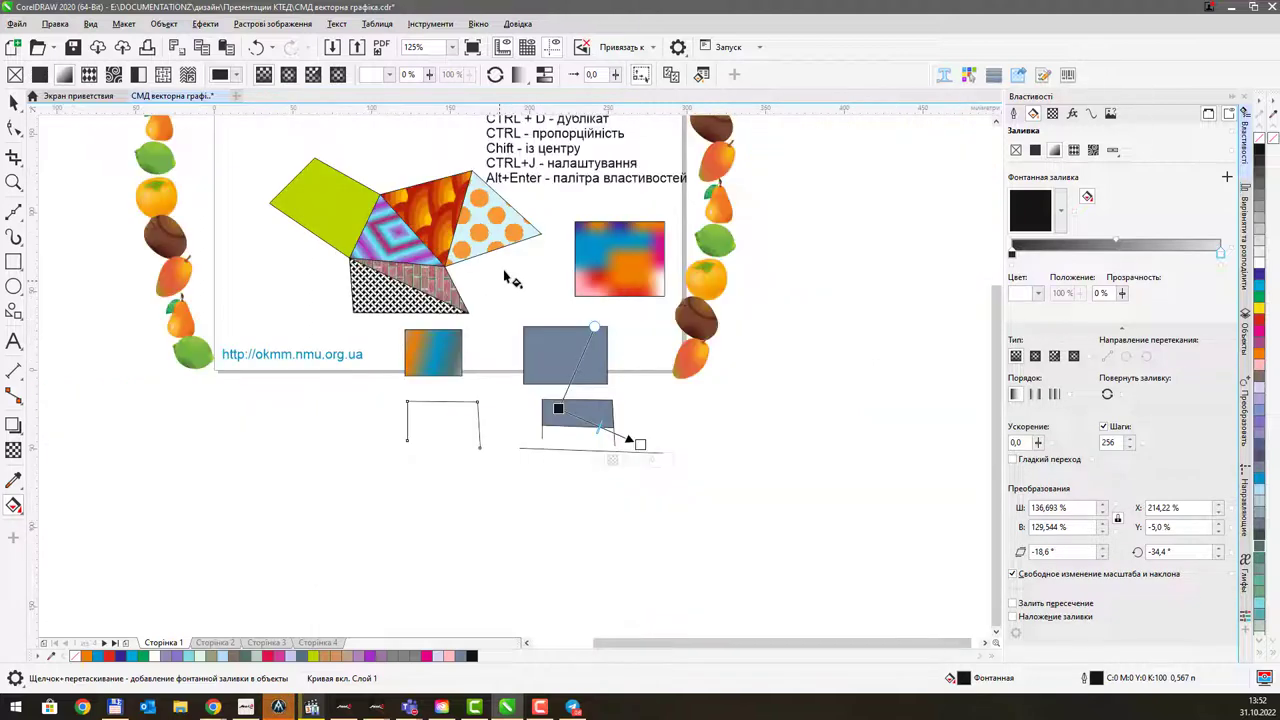
drag(508, 277, 510, 440)
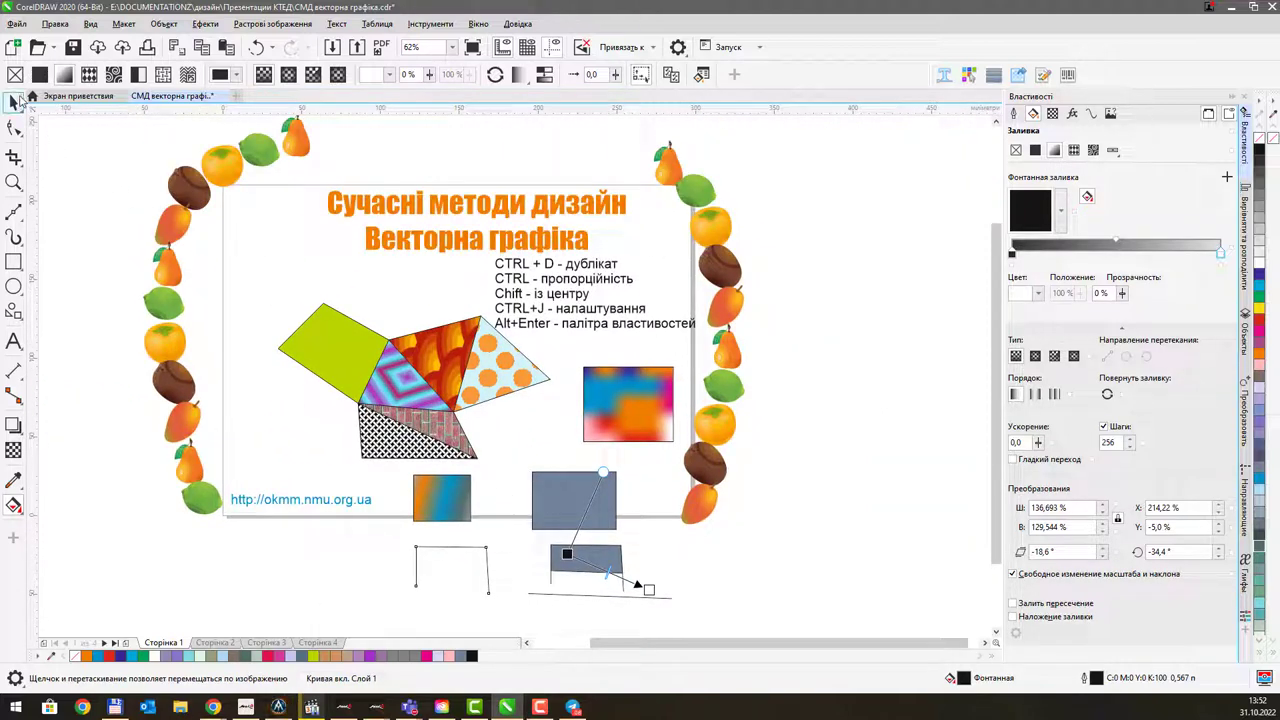
click(14, 102)
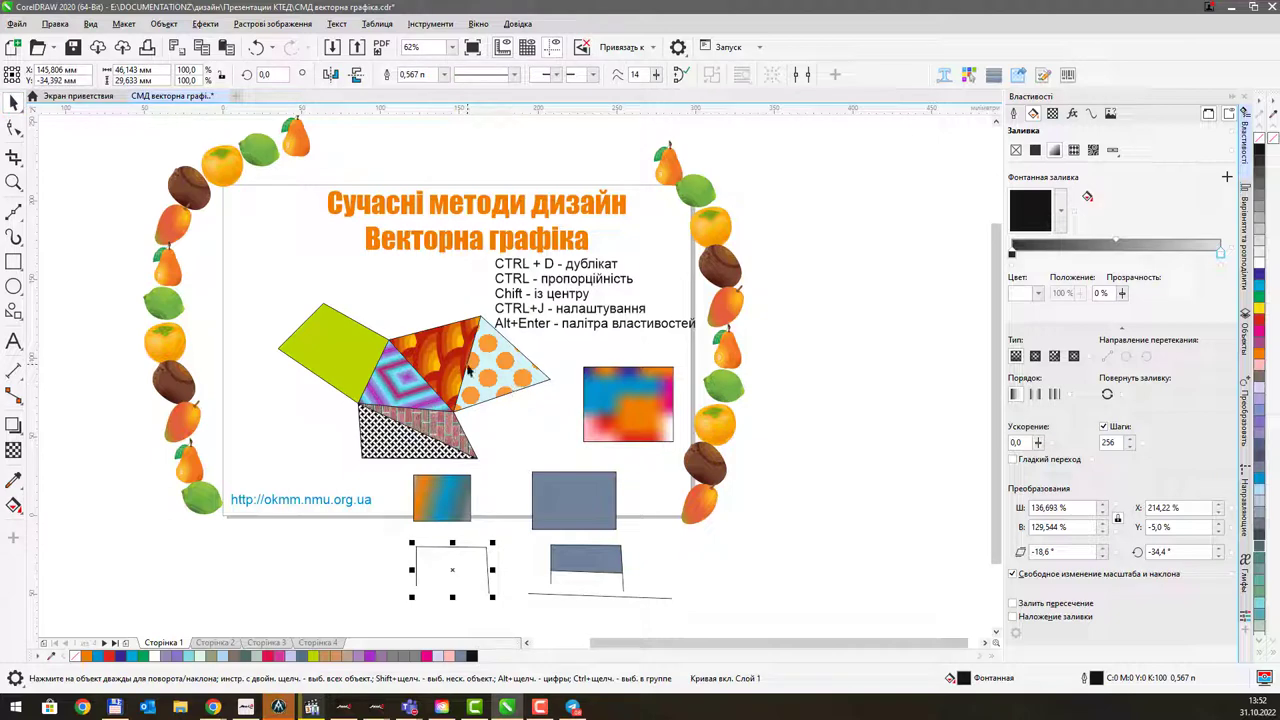
mouse_move(471, 368)
mouse_down()
mouse_move(502, 392)
mouse_move(570, 392)
mouse_up()
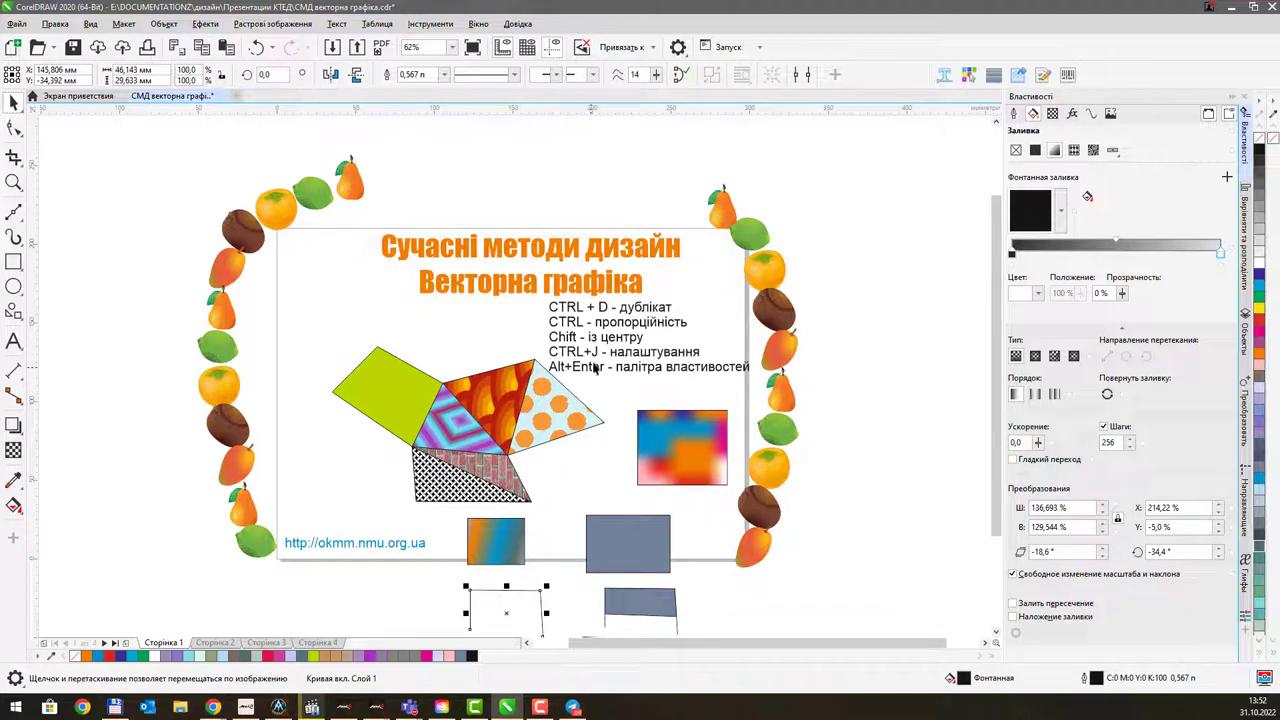
scroll(598, 368, up, 3)
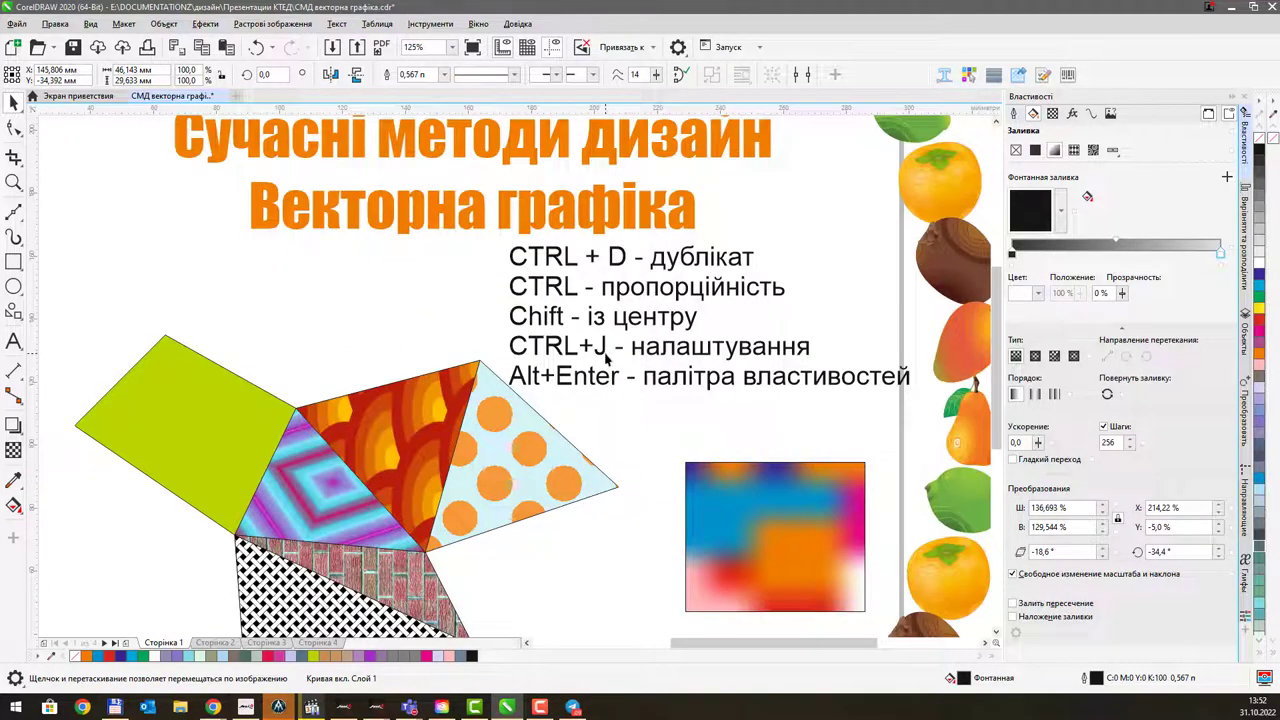
scroll(602, 364, down, 3)
mouse_move(590, 326)
mouse_down()
mouse_move(578, 340)
mouse_move(612, 338)
mouse_move(609, 324)
mouse_up()
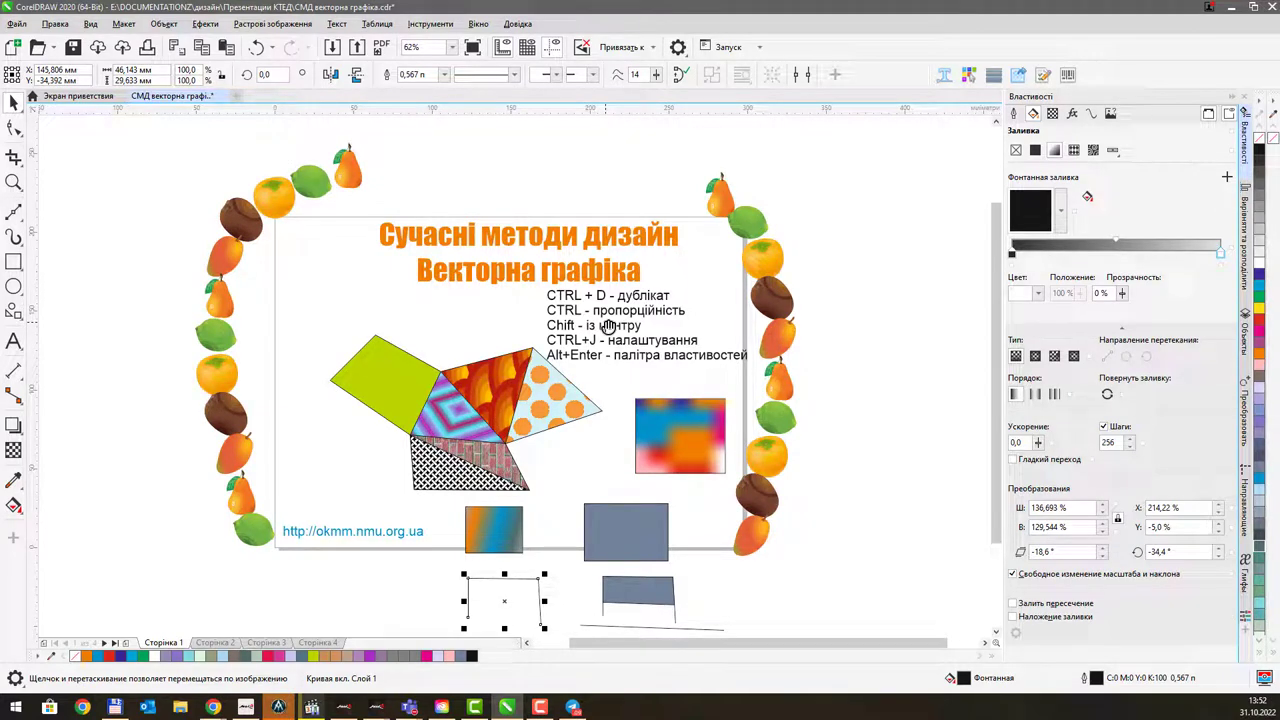
scroll(473, 367, up, 3)
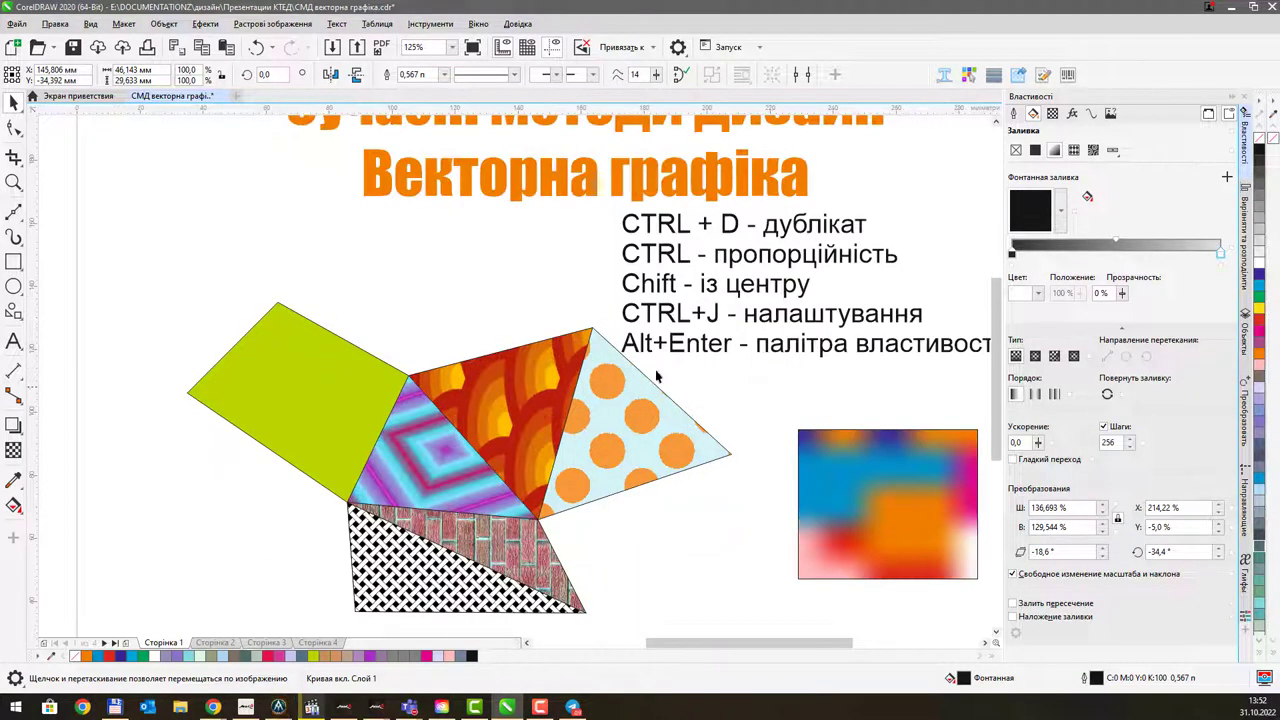